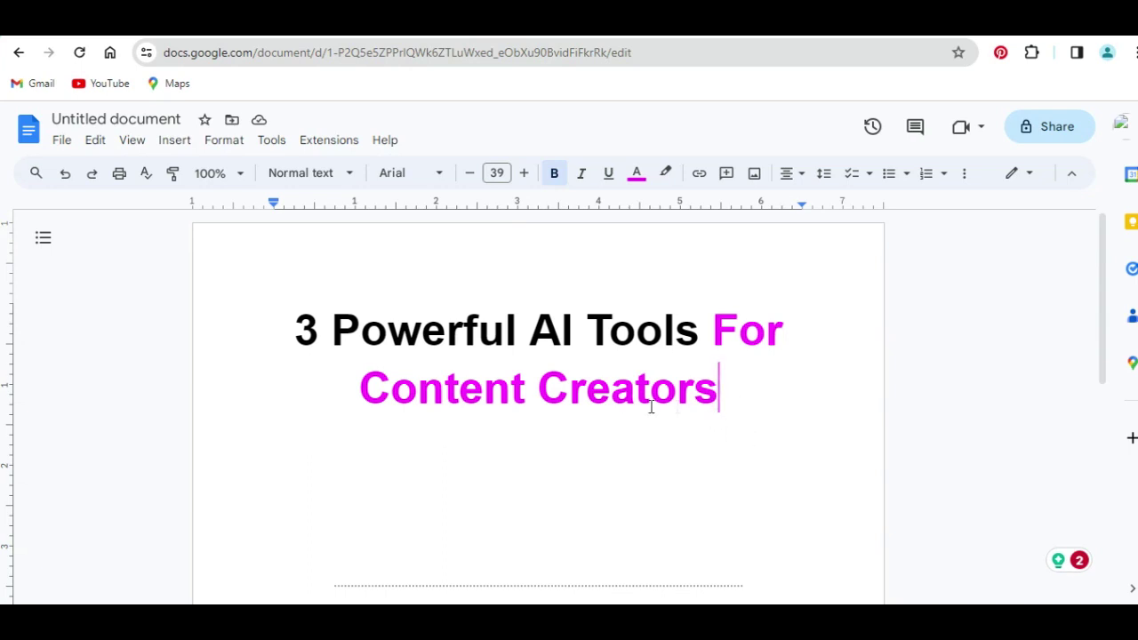
- Undo to restore Aiemojigenerator.org under the doc title and open the AI Emoji Generator site
left_click(64, 174)
double_click(770, 506)
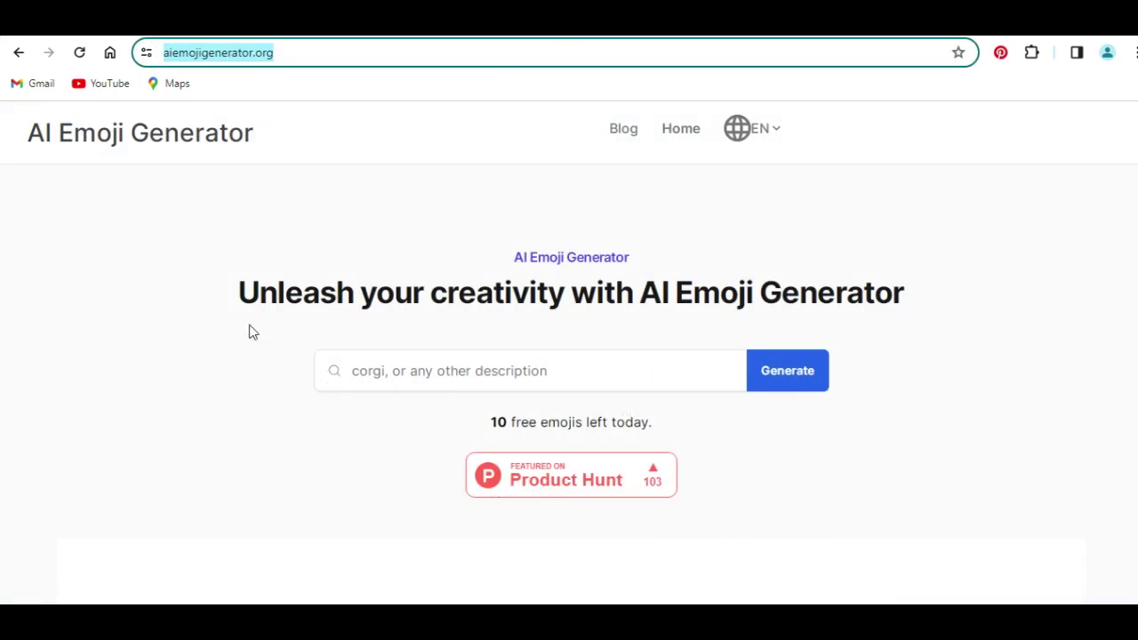
- Bring the Notepad of emoji prompts beside the generator page, showing the Italian class prompt
scroll(440, 414, "down", 2)
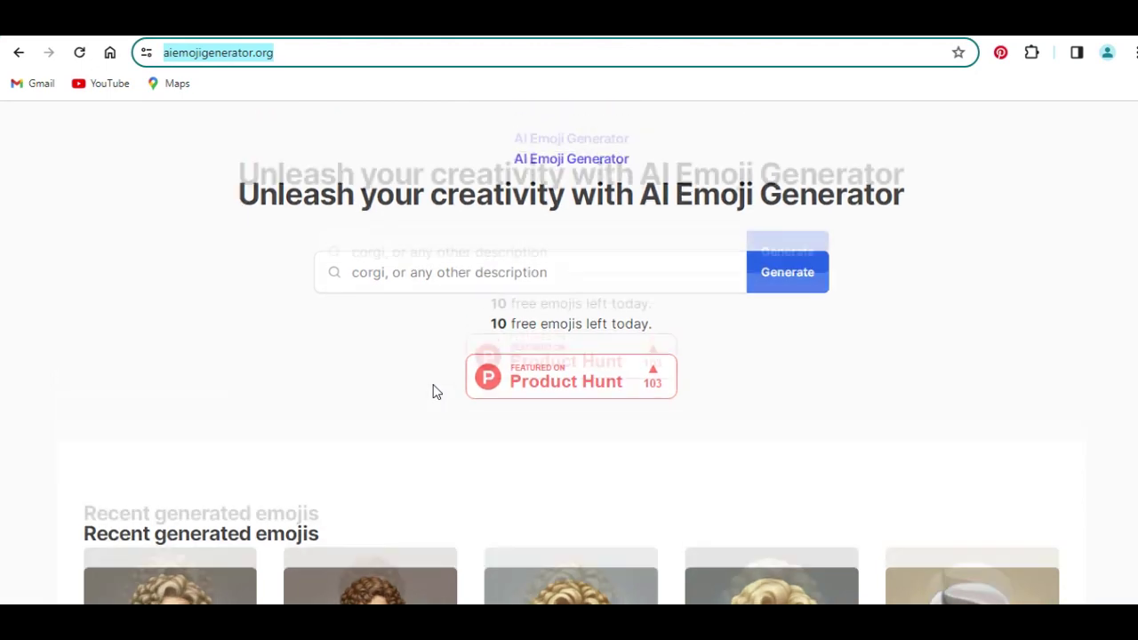
scroll(433, 391, "up", 2)
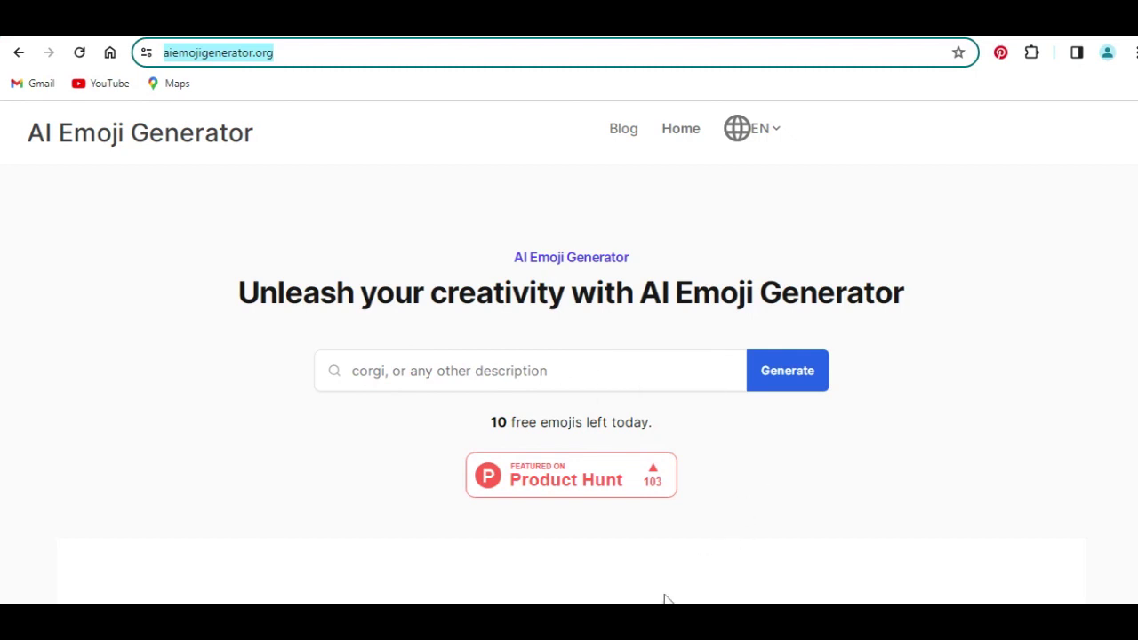
left_click(643, 618)
left_click(691, 574)
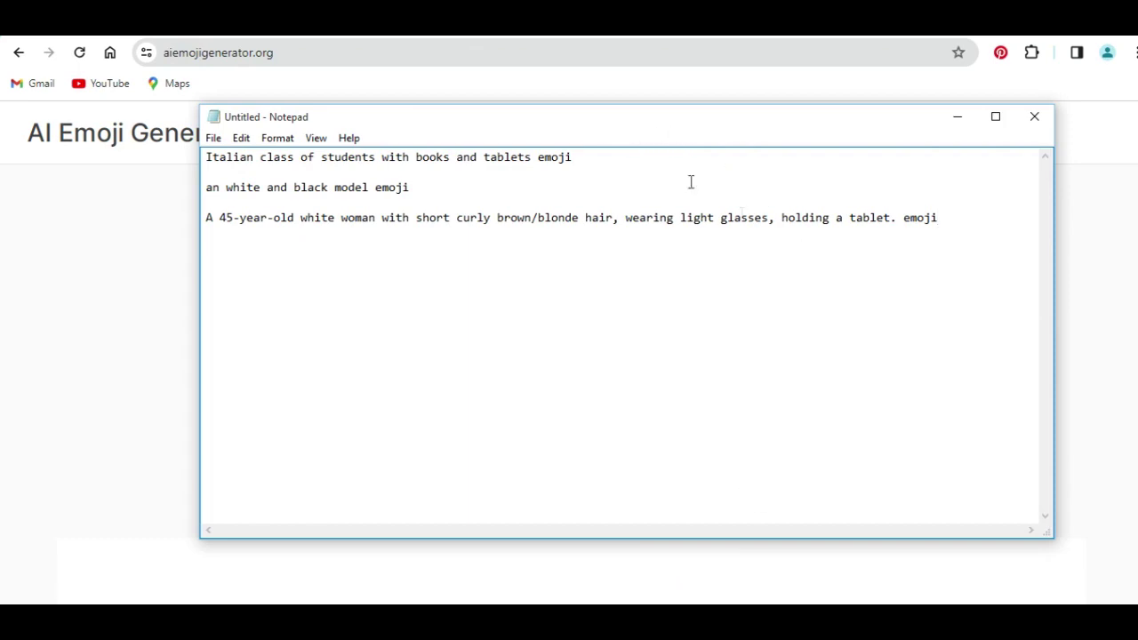
left_click_drag(625, 120, 887, 374)
left_click_drag(467, 411, 832, 411)
key("ctrl+c")
left_click(610, 412)
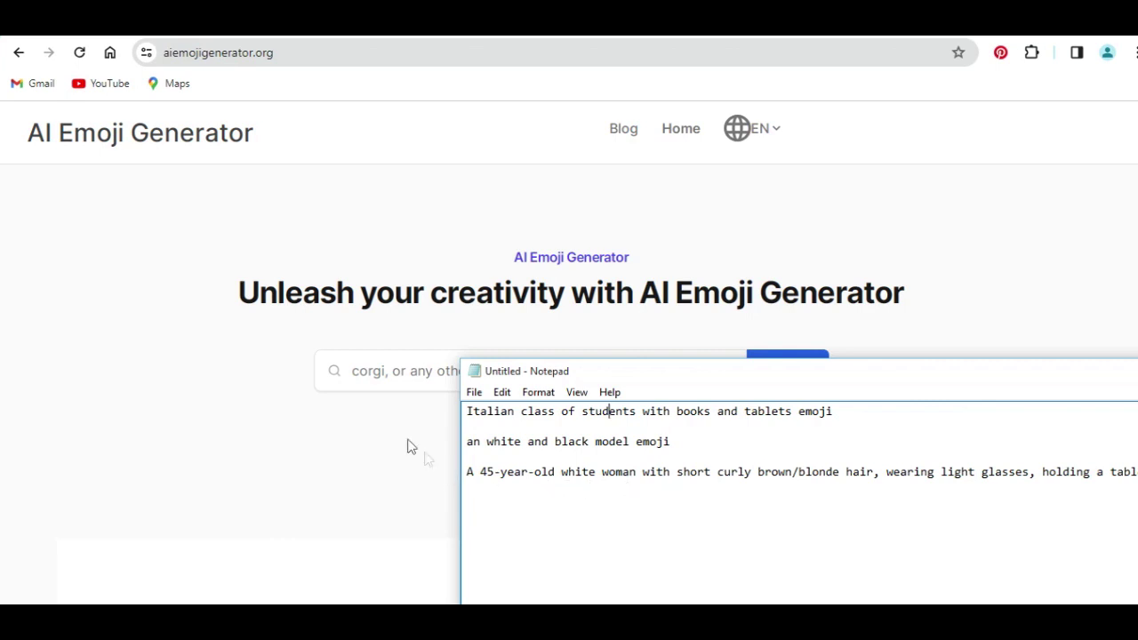
- Paste the Italian class prompt as plain text, generate its emoji, and return to the home page
left_click(380, 373)
right_click(377, 375)
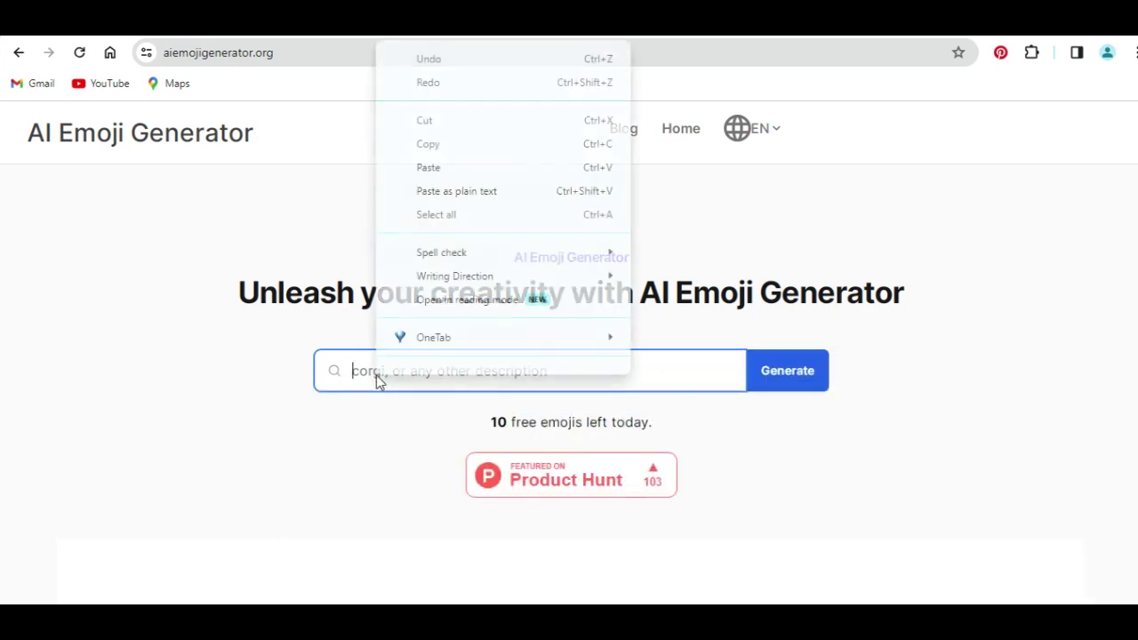
left_click(430, 192)
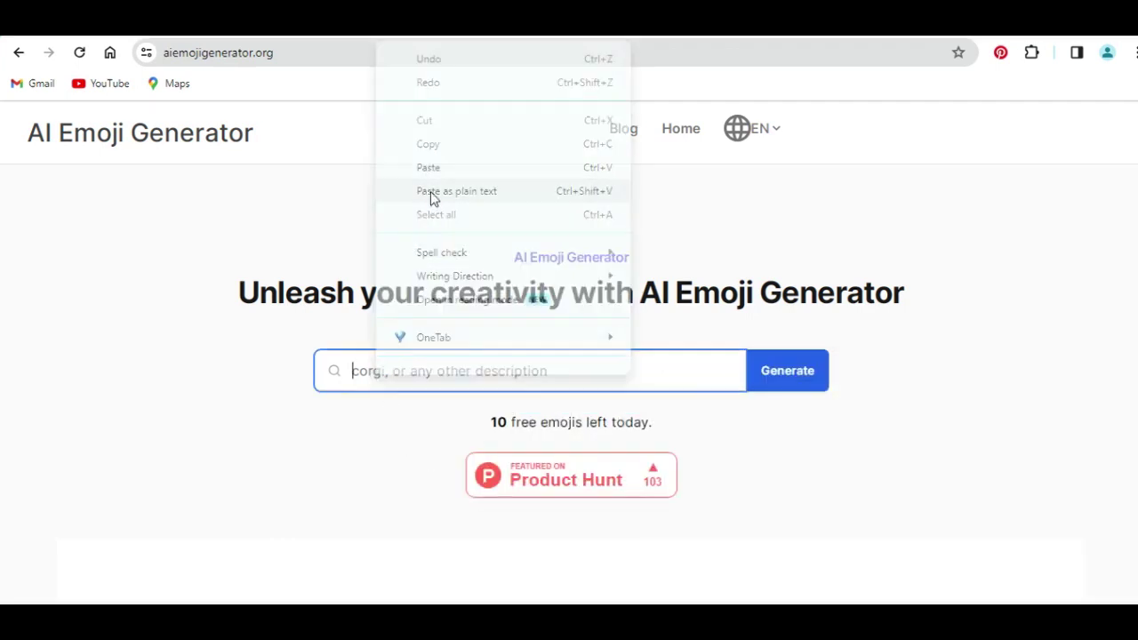
left_click(783, 381)
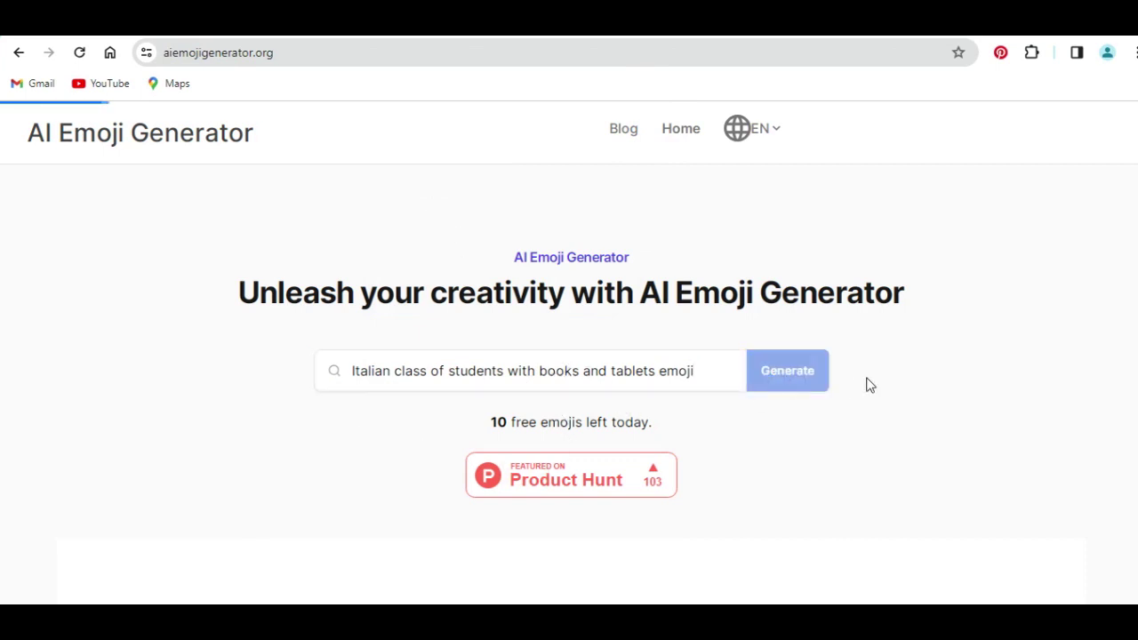
scroll(622, 355, "down", 3)
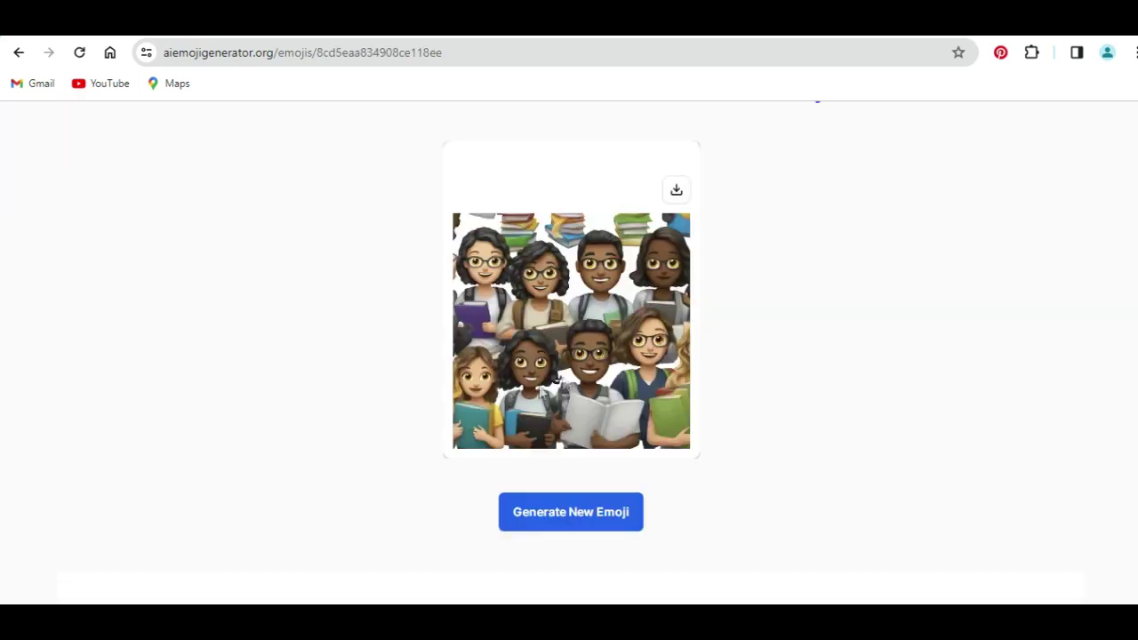
scroll(517, 337, "up", 3)
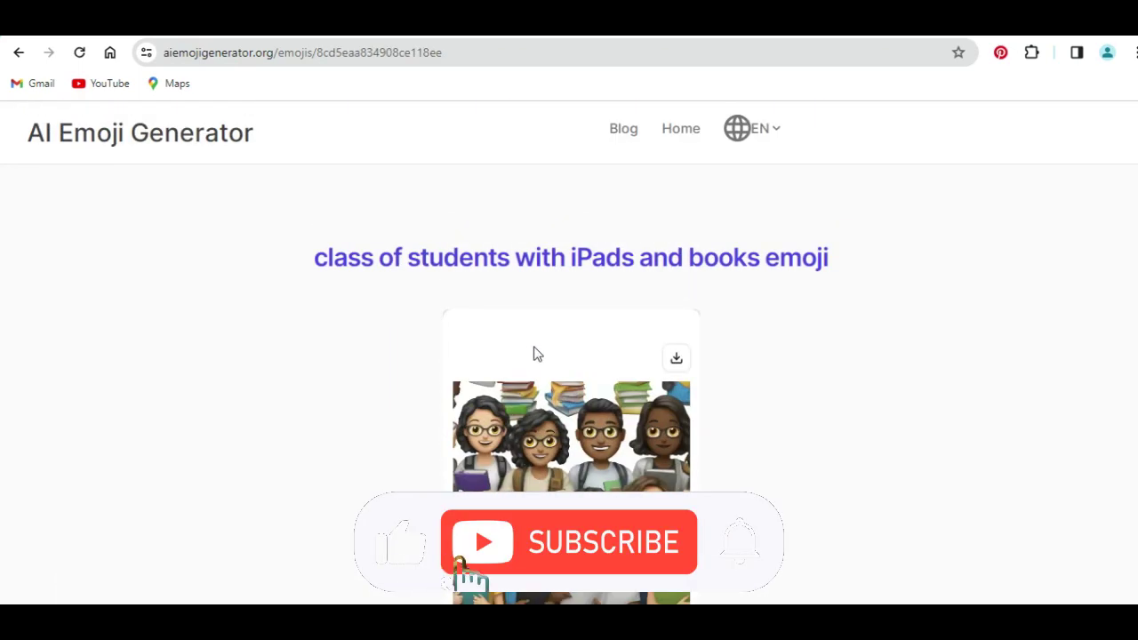
left_click(157, 143)
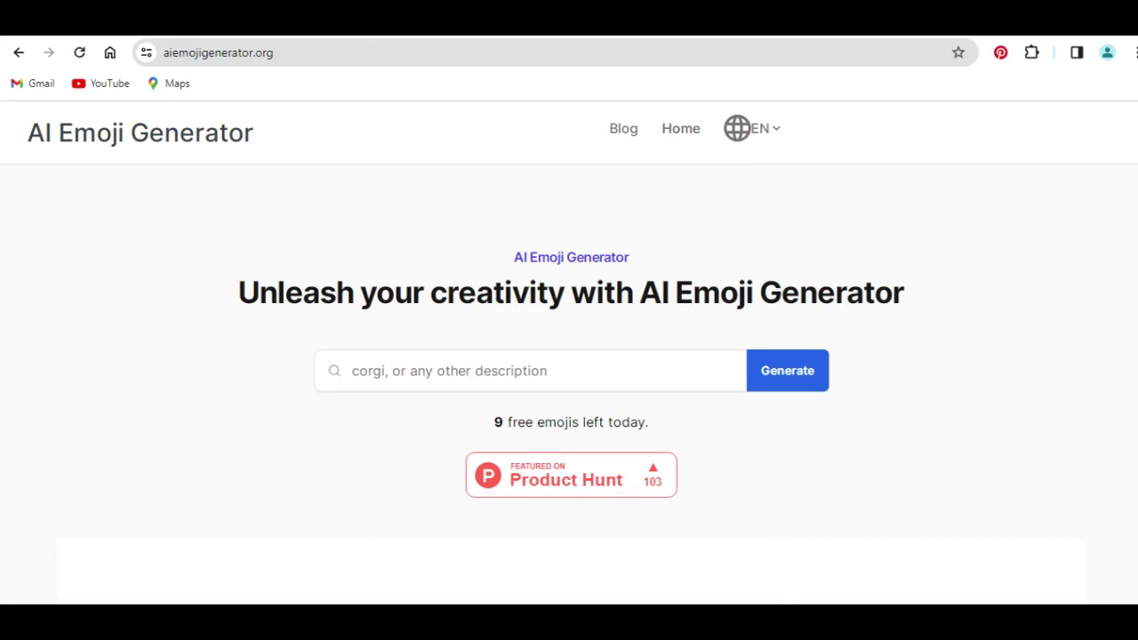
- Select and copy the full line-3 prompt about the 45-year-old woman holding a tablet
left_click(686, 589)
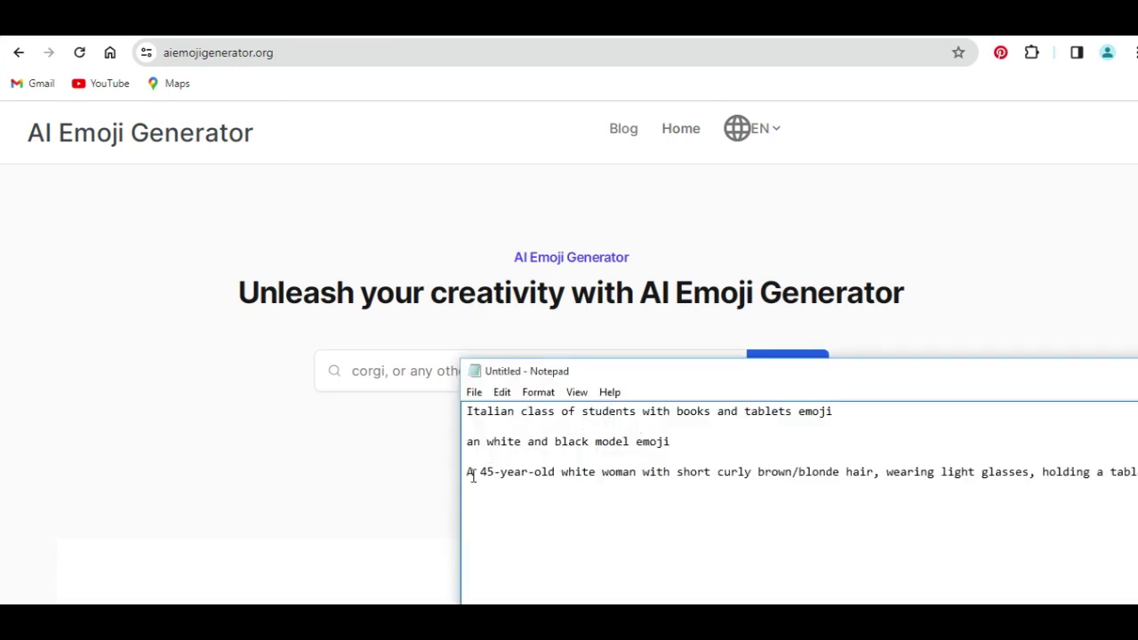
left_click_drag(469, 472, 974, 495)
left_click_drag(888, 374, 547, 236)
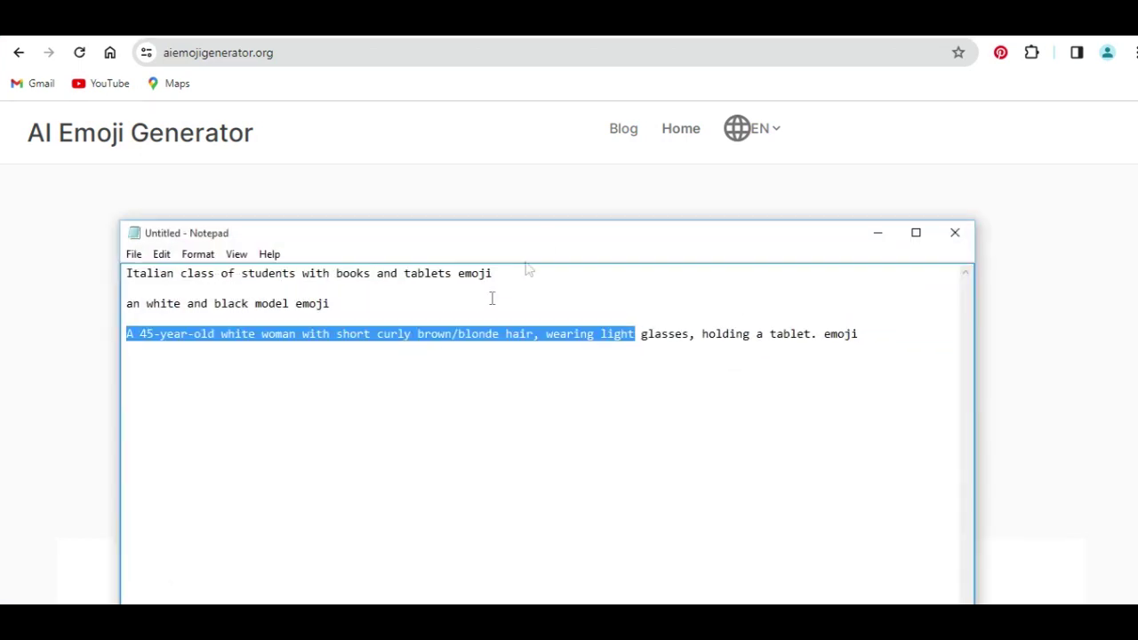
left_click(158, 351)
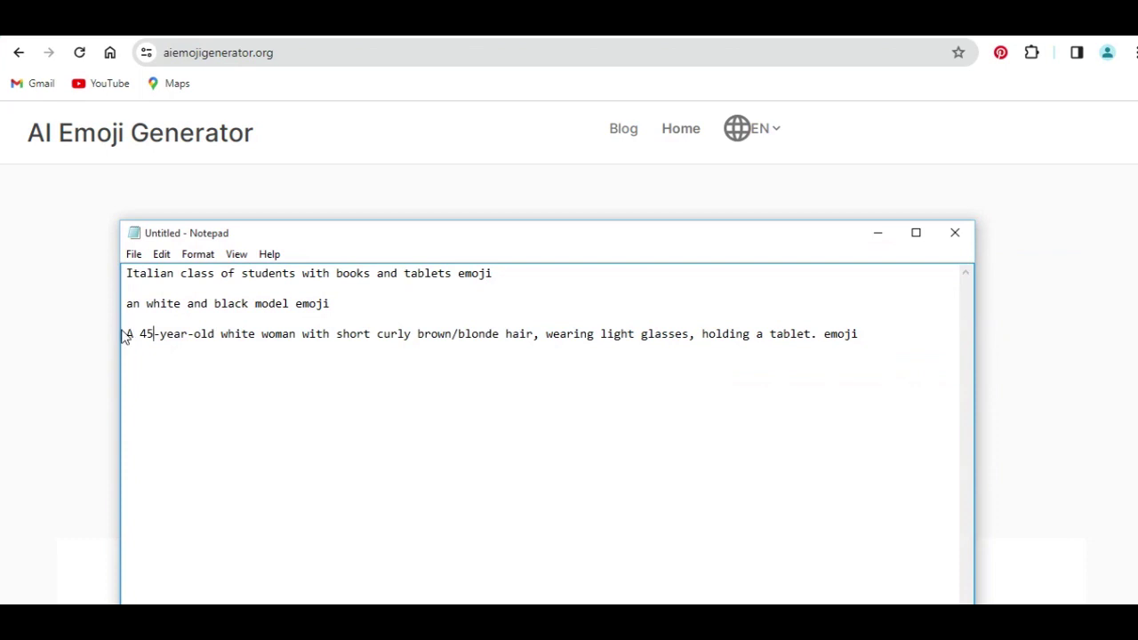
left_click_drag(128, 334, 863, 342)
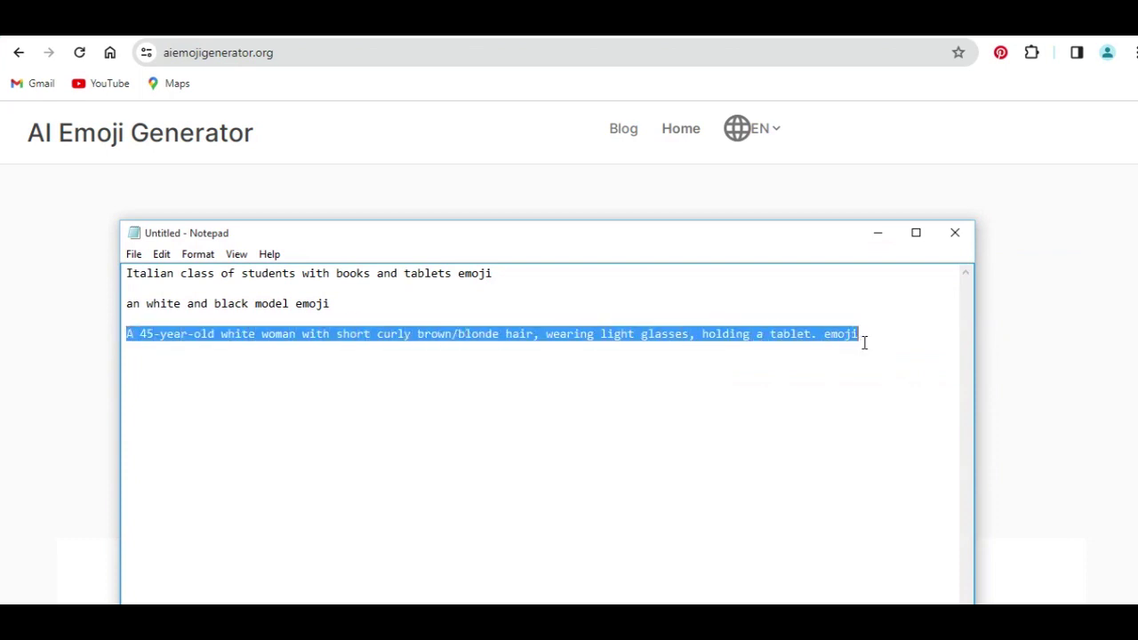
right_click(500, 341)
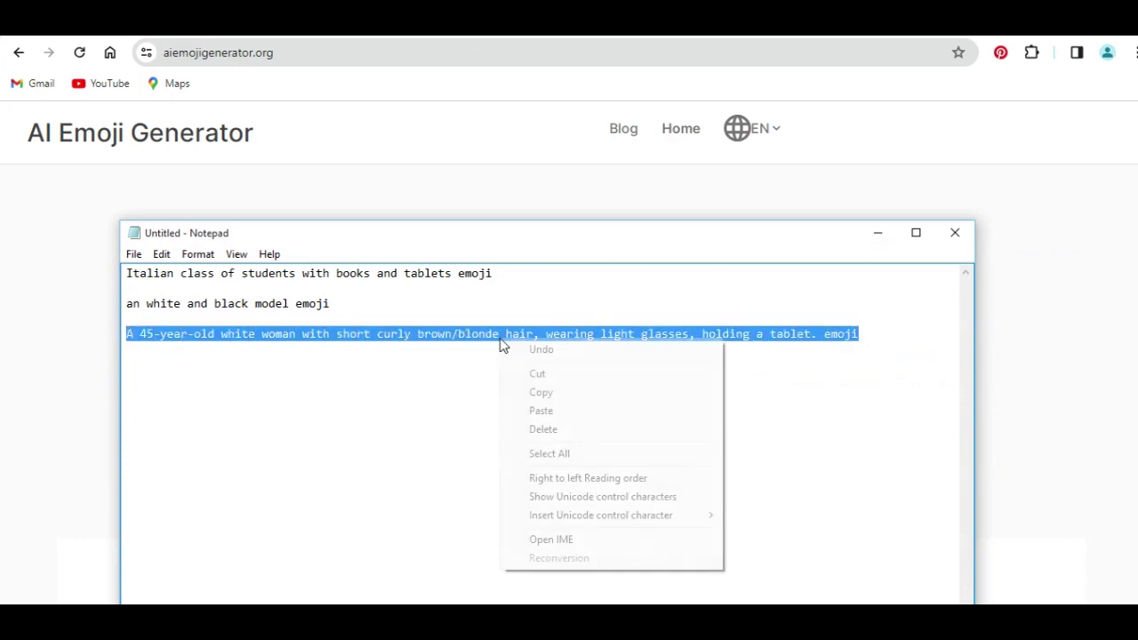
left_click(538, 394)
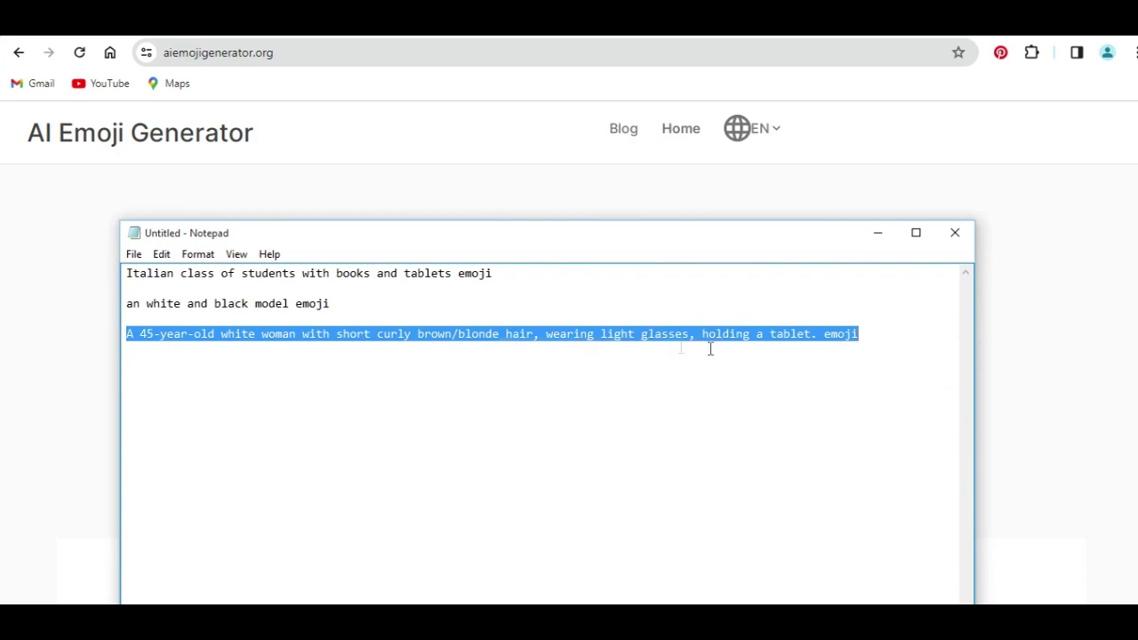
- Paste the 45-year-old woman prompt as plain text and generate its emoji
left_click(544, 194)
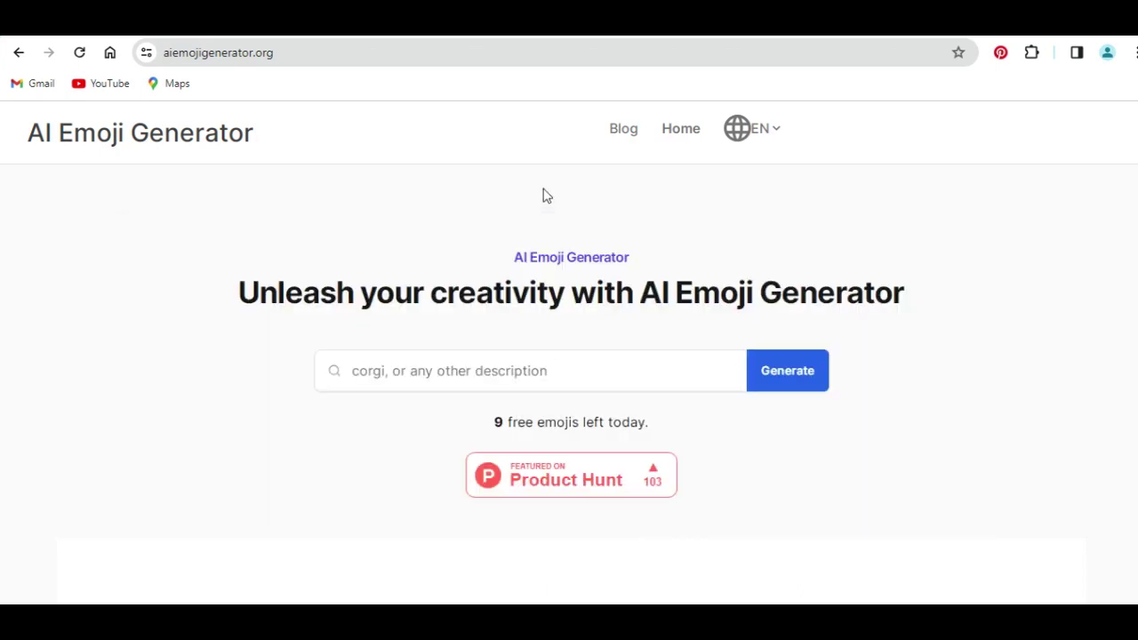
left_click(499, 377)
right_click(498, 377)
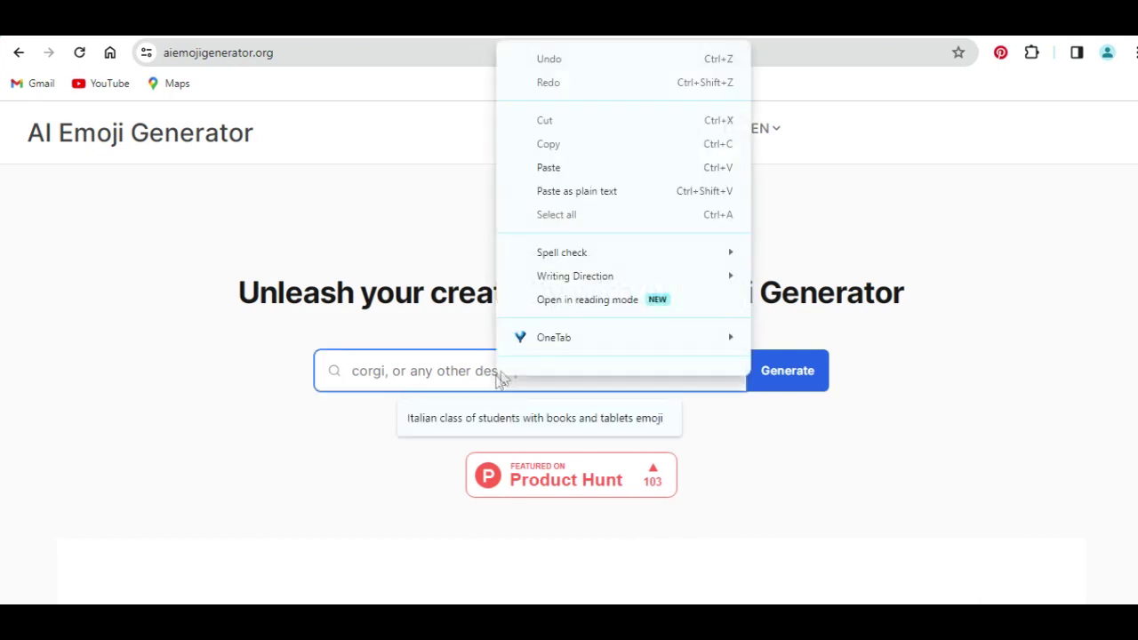
left_click(556, 198)
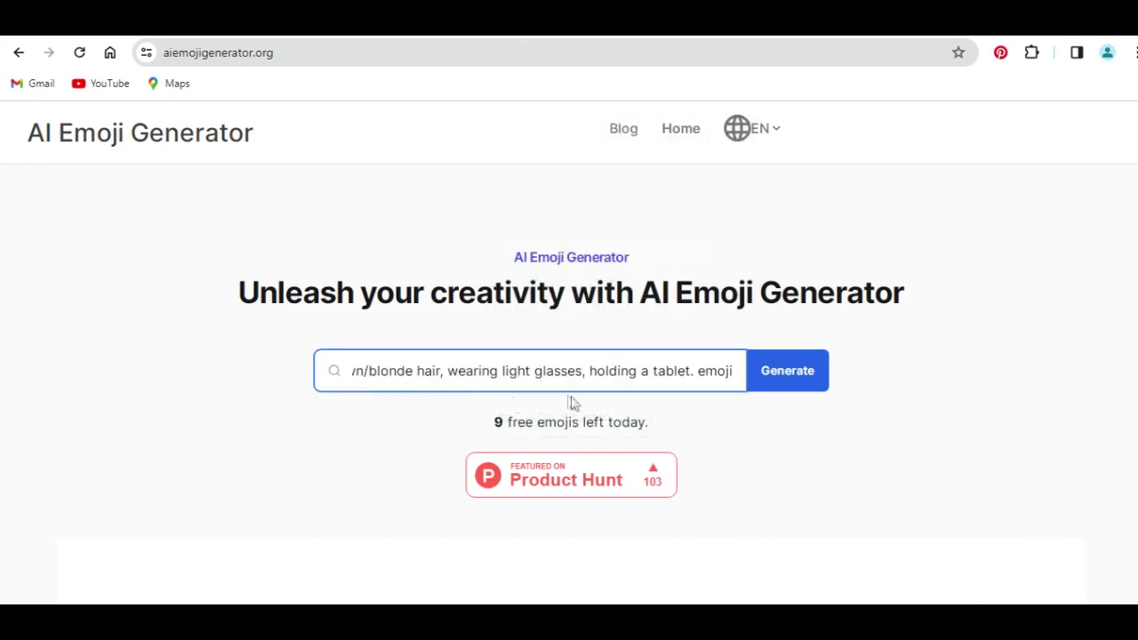
left_click(776, 386)
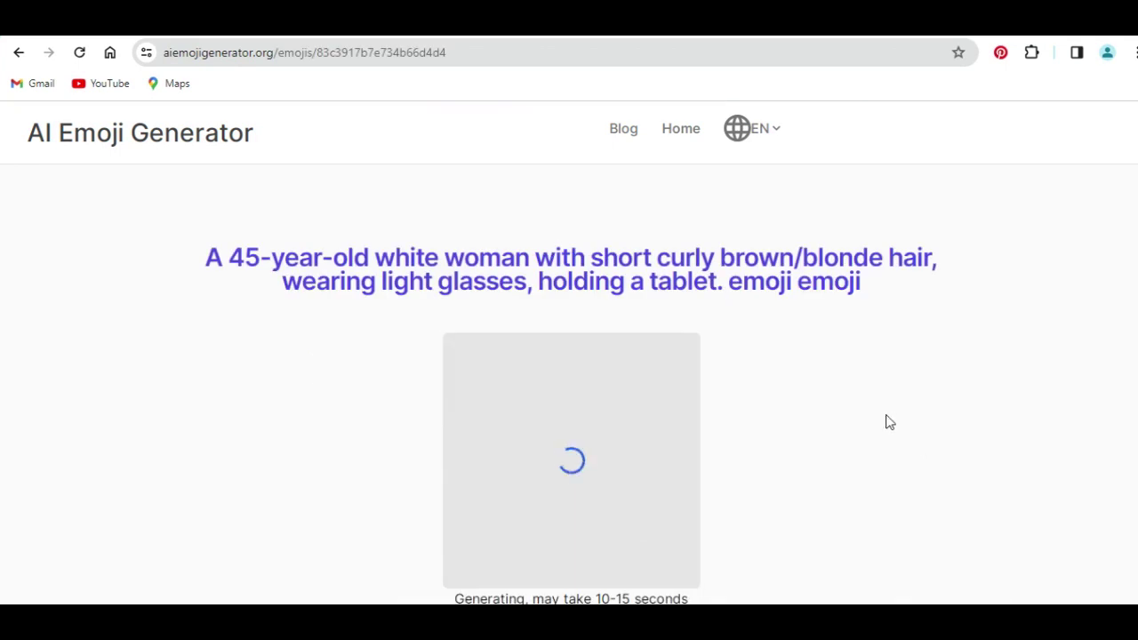
scroll(879, 425, "down", 1)
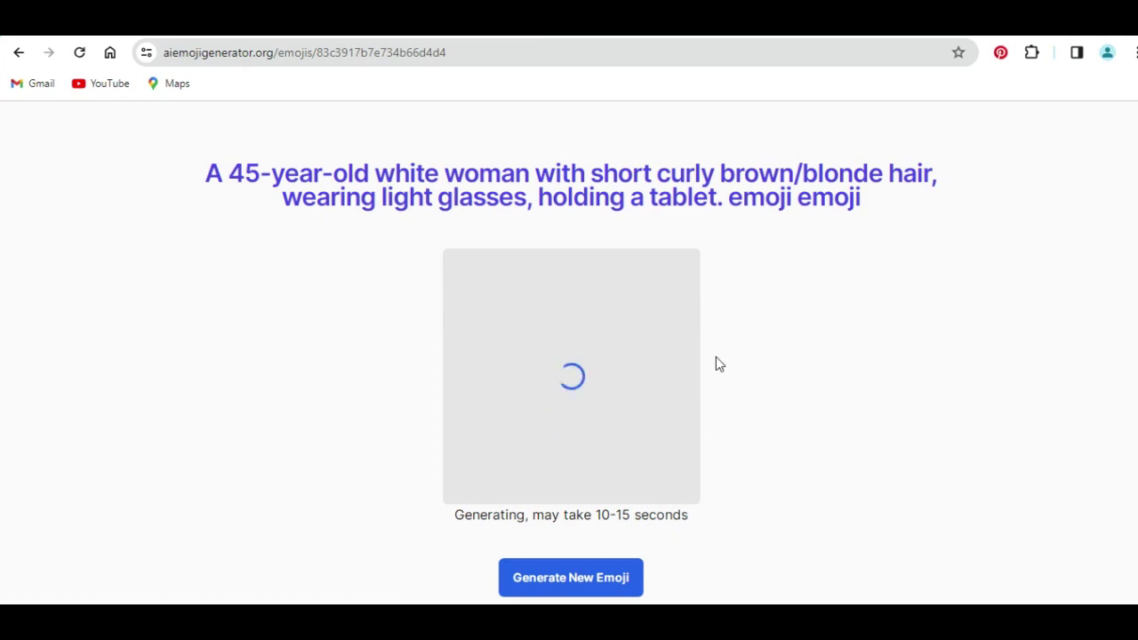
- Select and copy the white and black model prompt from line 2 in Notepad
mouse_move(643, 623)
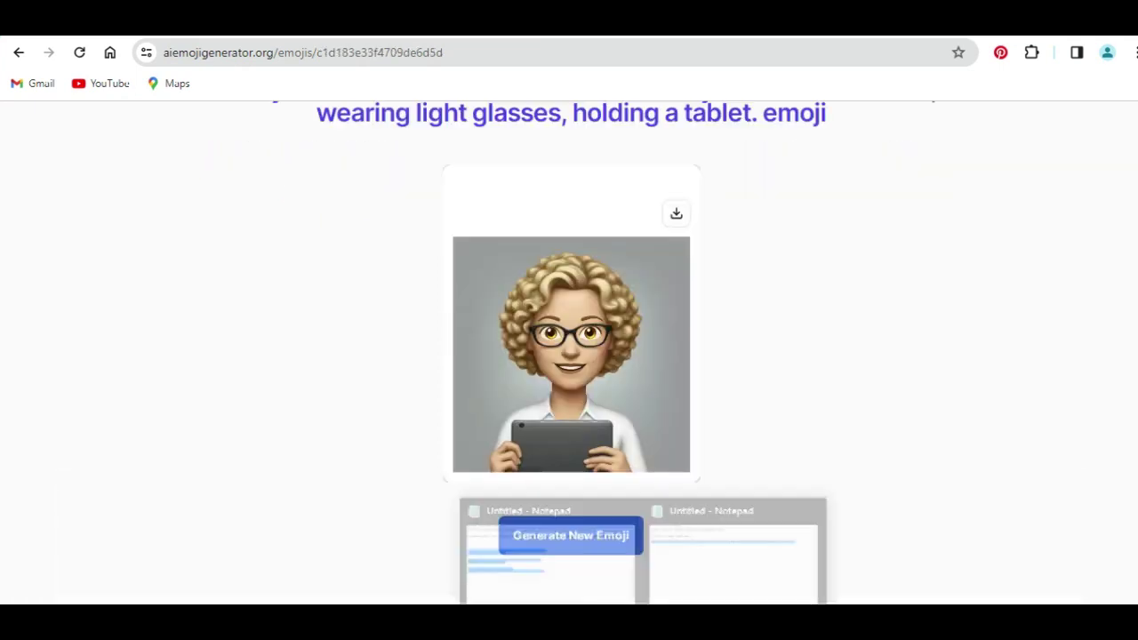
left_click(704, 569)
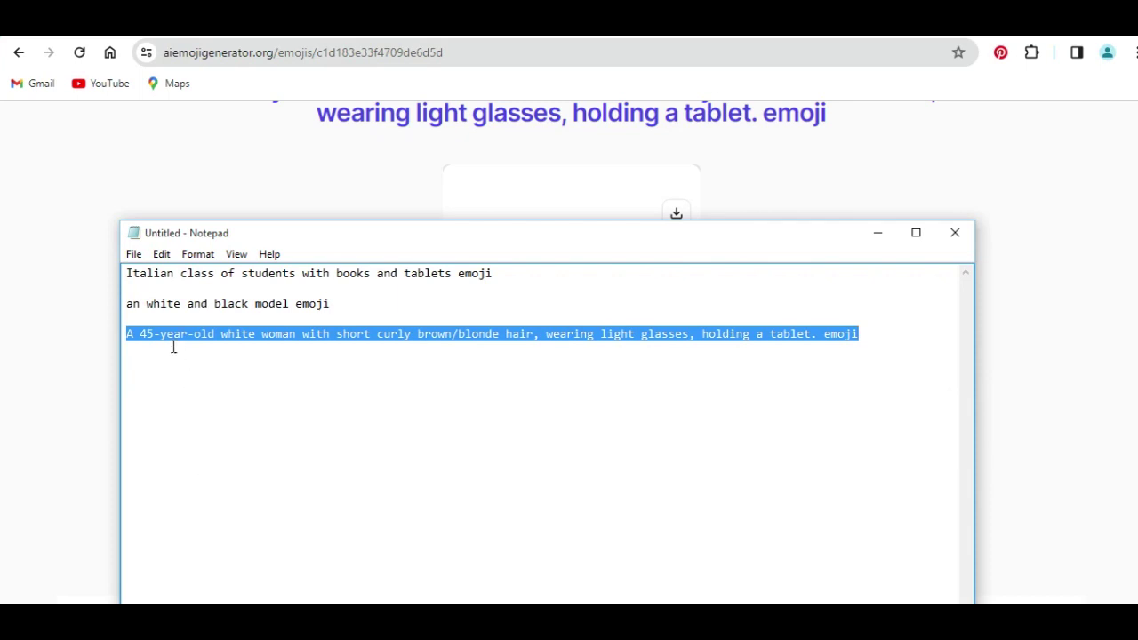
left_click(151, 306)
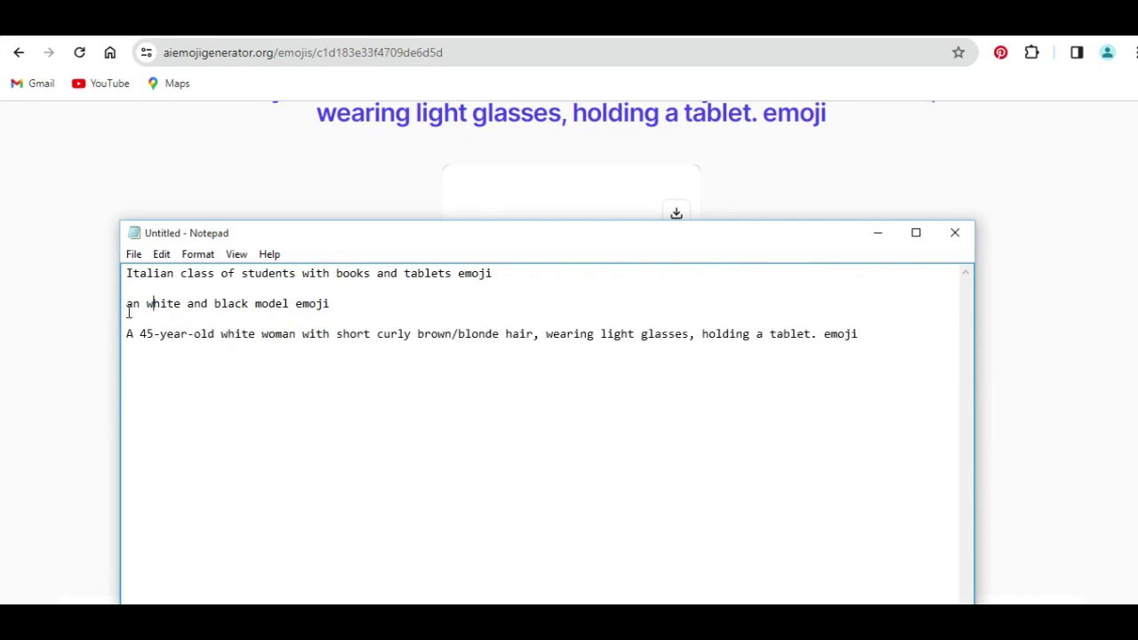
left_click_drag(153, 306, 336, 305)
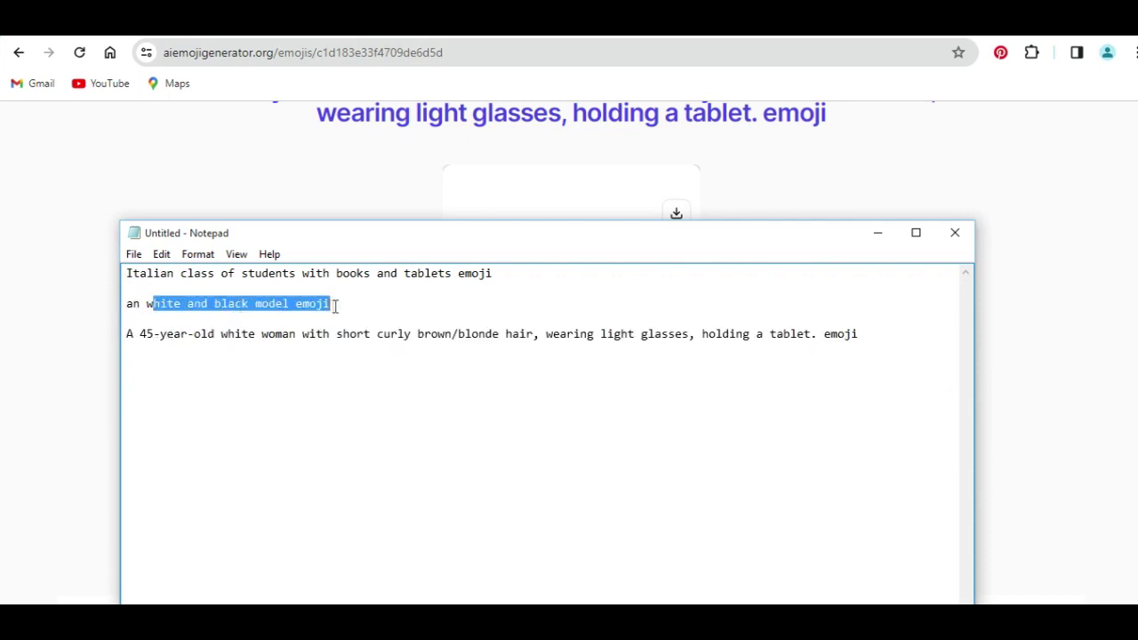
left_click(139, 304)
left_click_drag(127, 305, 347, 306)
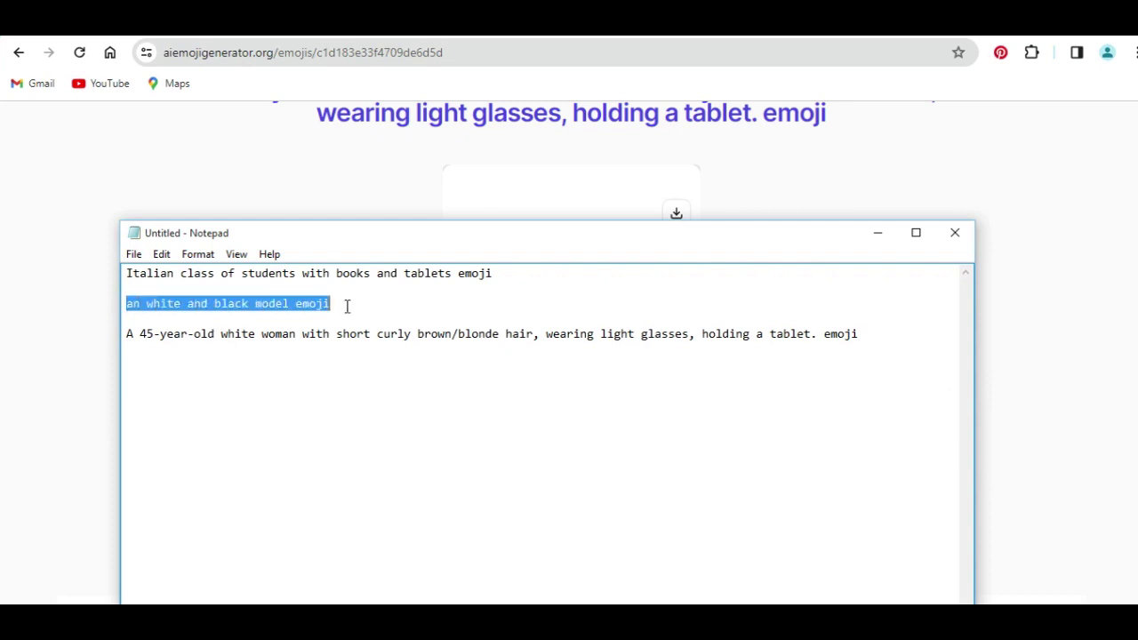
right_click(318, 305)
left_click(357, 354)
- Return to the AI Emoji Generator home page, now showing 8 free emojis left
left_click(361, 178)
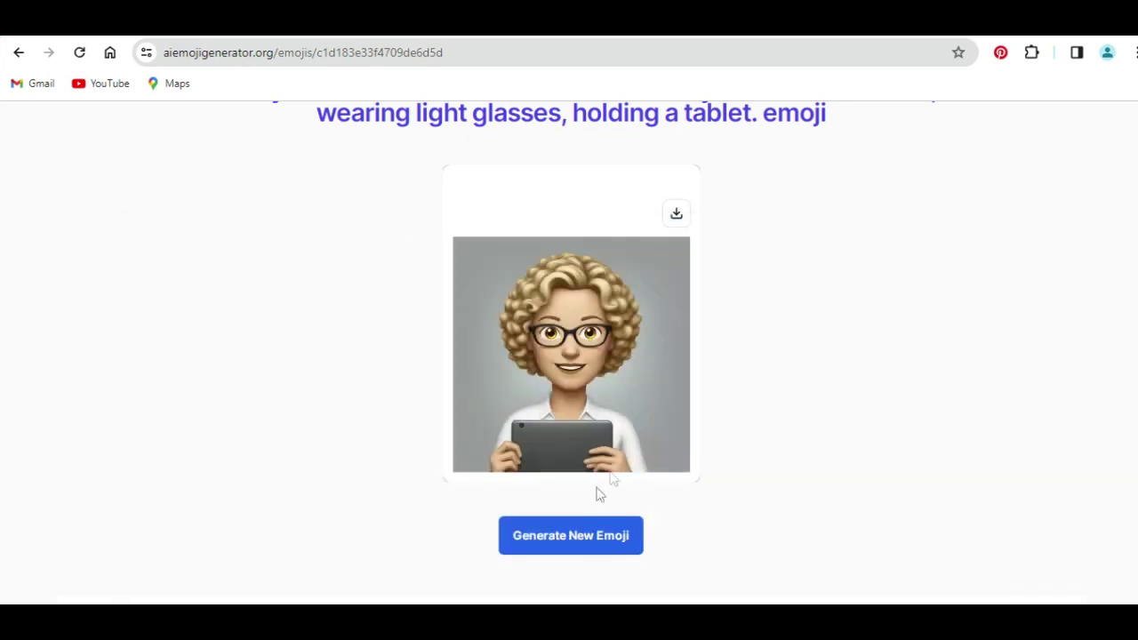
scroll(597, 492, "up", 3)
left_click(145, 135)
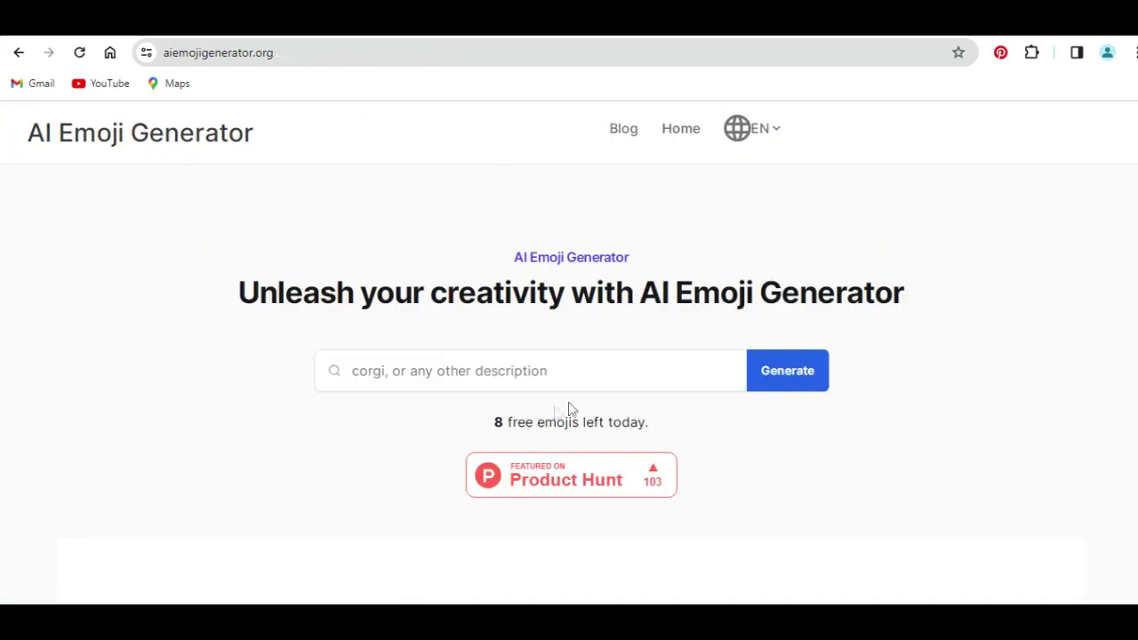
- Paste the white and black model prompt and generate its emoji, reviewing the result
left_click(432, 372)
right_click(432, 371)
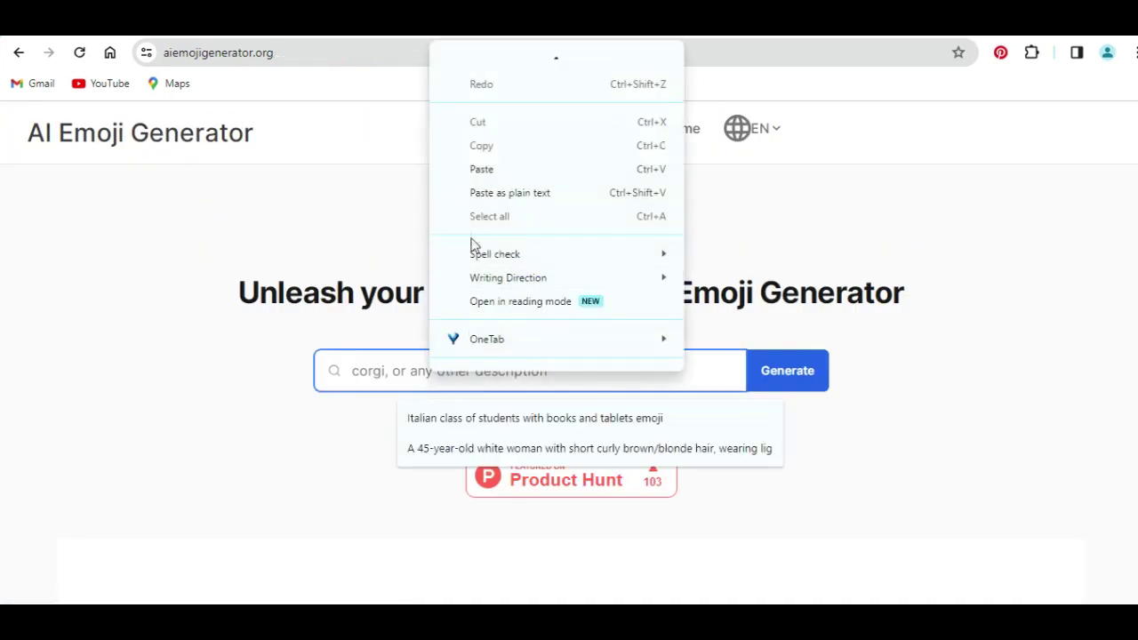
left_click(484, 171)
left_click(767, 385)
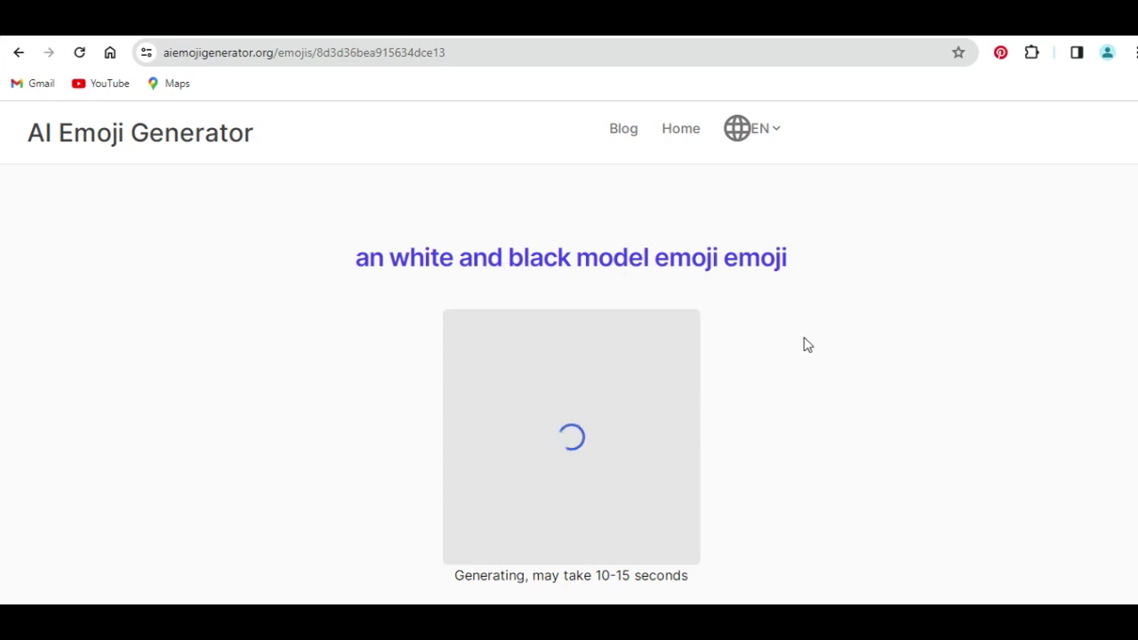
scroll(808, 346, "down", 2)
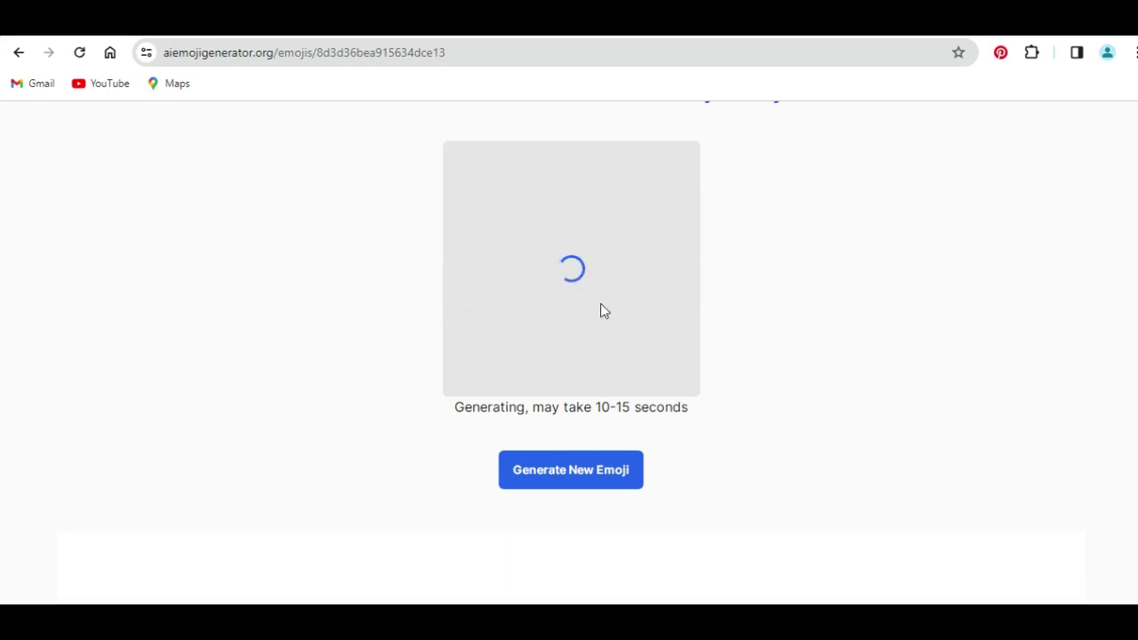
scroll(610, 315, "down", 2)
scroll(714, 335, "down", 2)
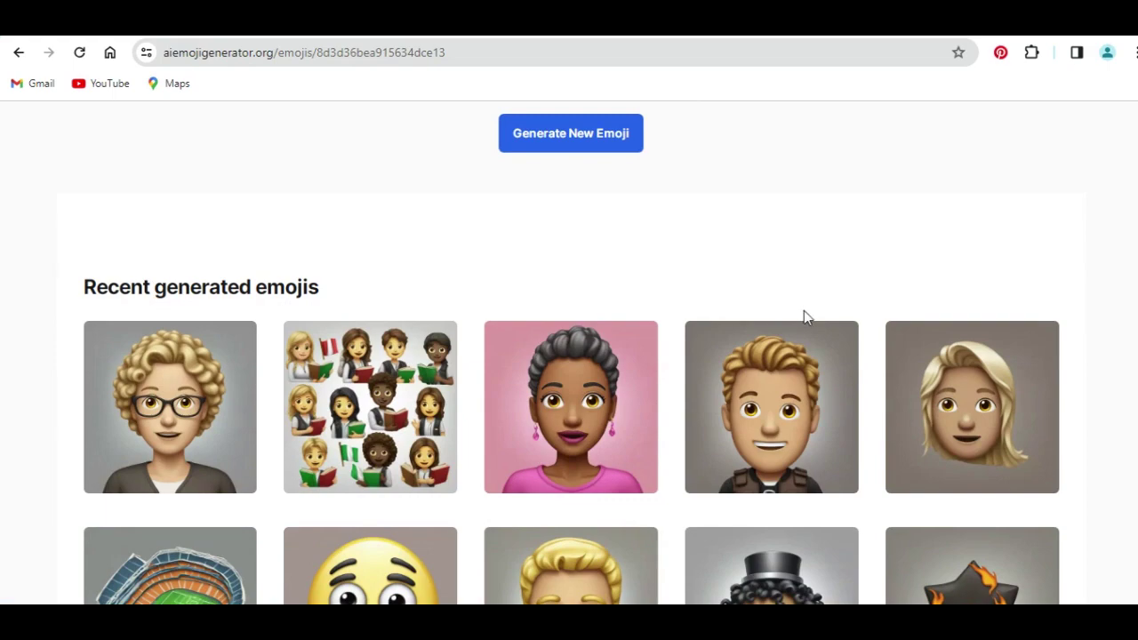
scroll(800, 319, "down", 2)
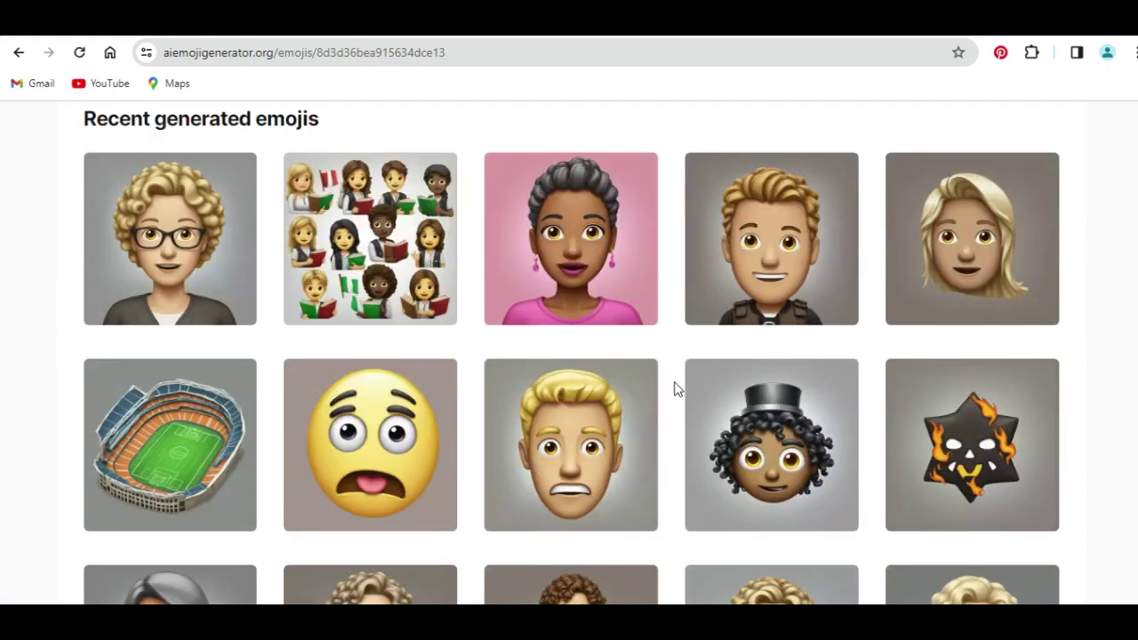
scroll(678, 396, "down", 8)
scroll(755, 402, "up", 12)
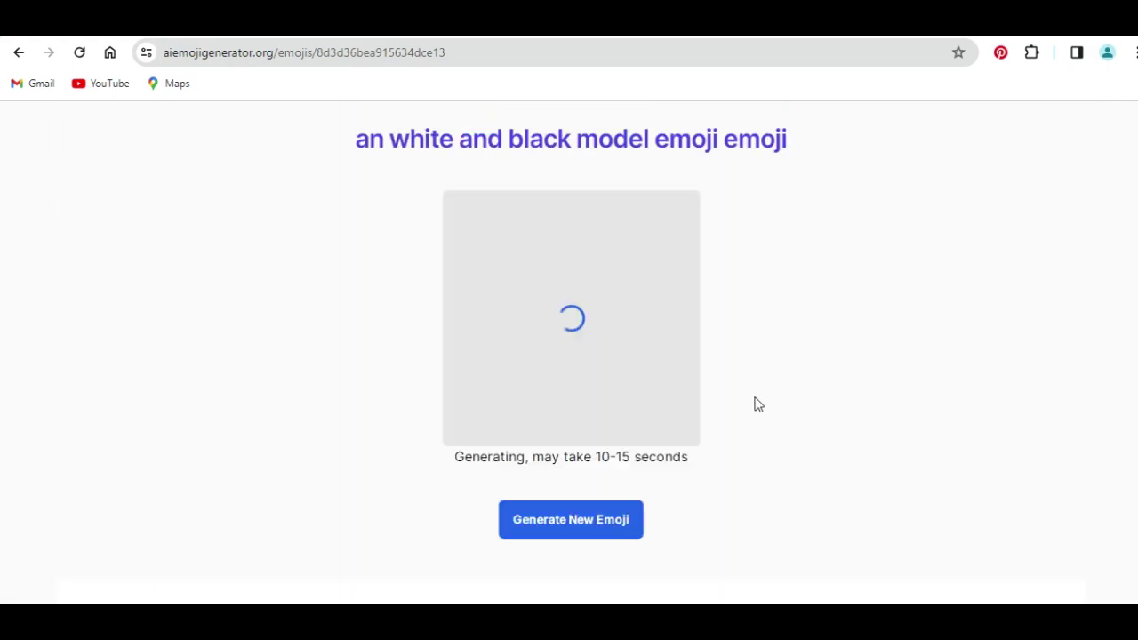
scroll(755, 401, "up", 2)
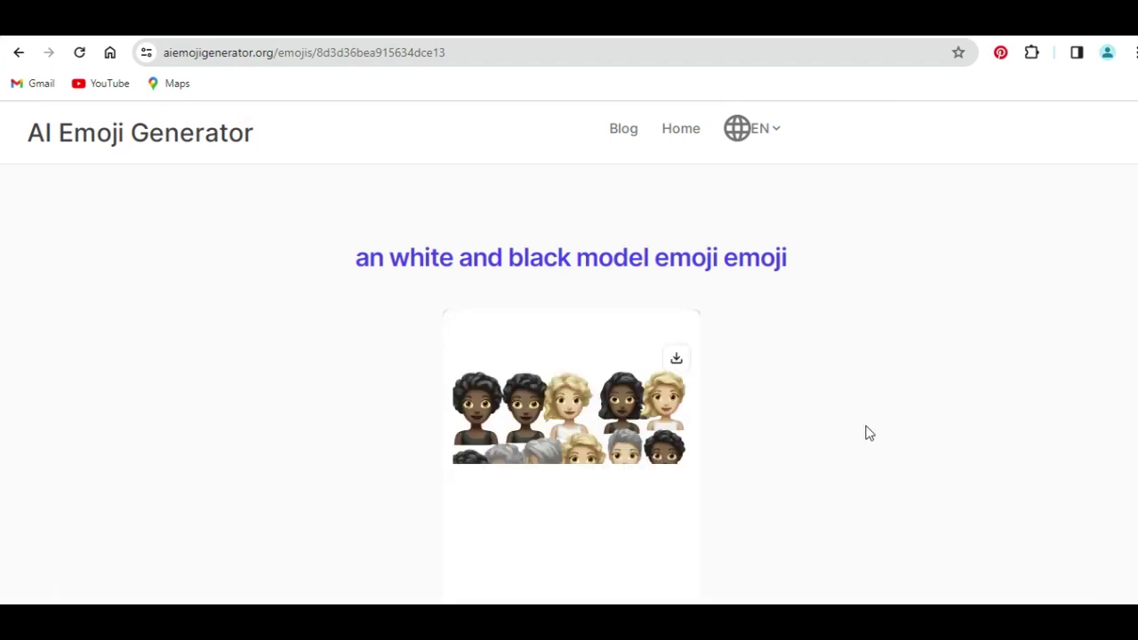
scroll(870, 433, "down", 2)
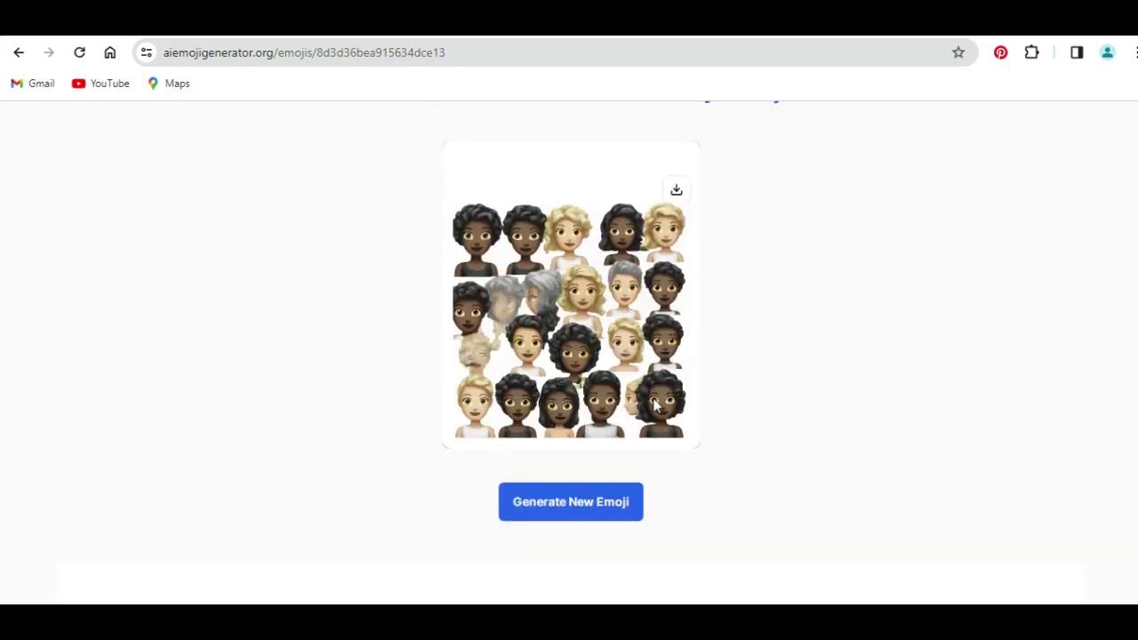
left_click(564, 505)
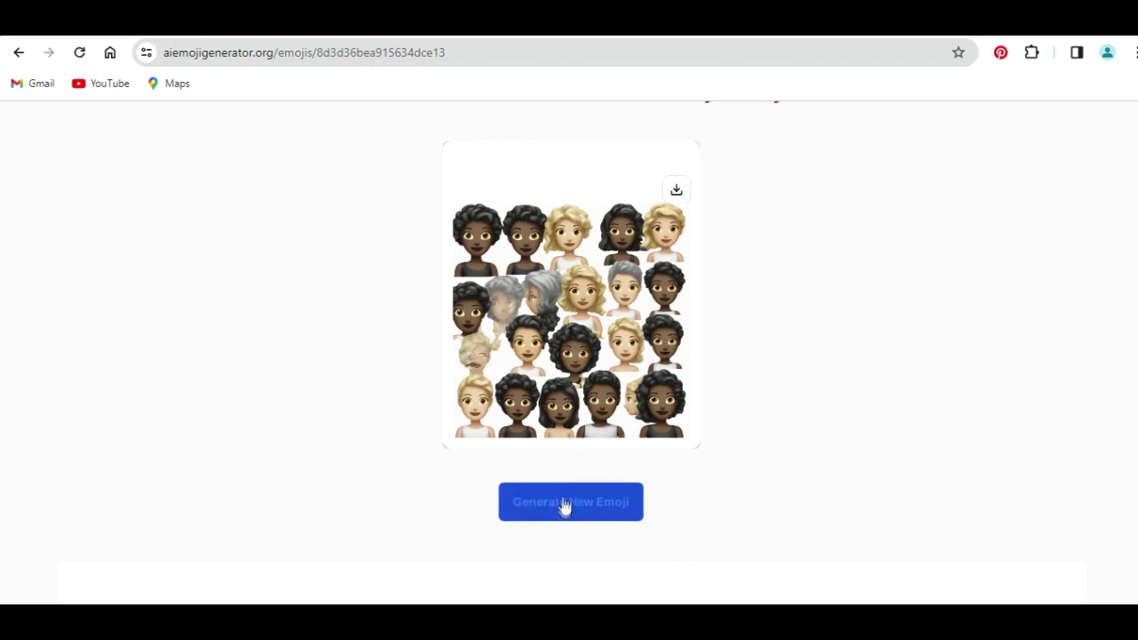
scroll(645, 358, "up", 2)
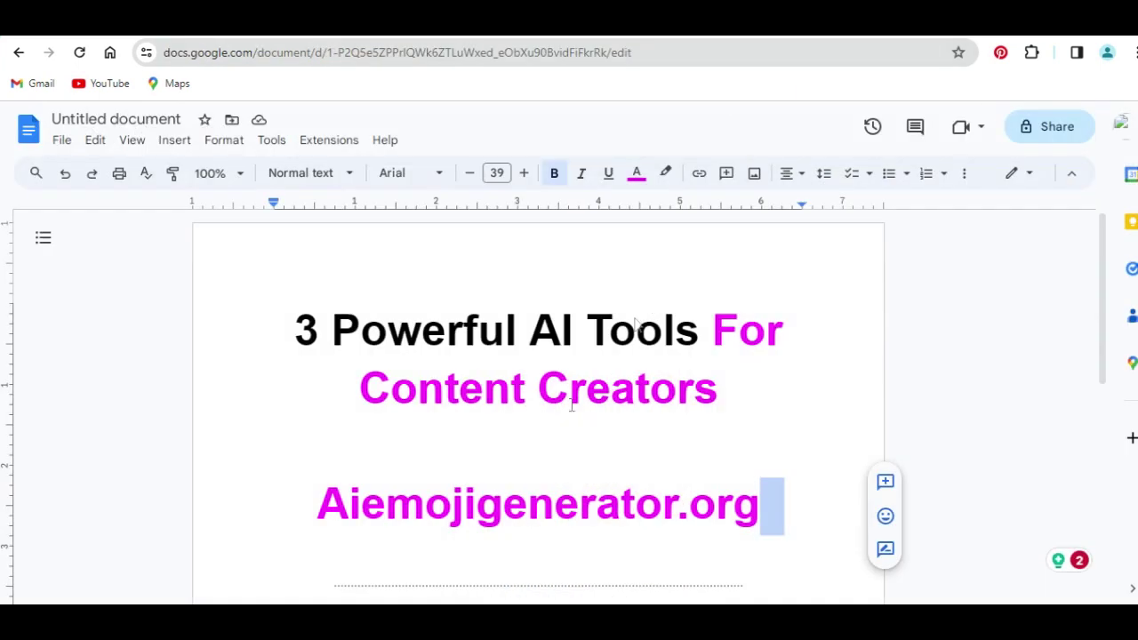
- In the doc, undo the last edit and delete the stray H before startspeakup.com
left_click(65, 172)
scroll(752, 472, "down", 2)
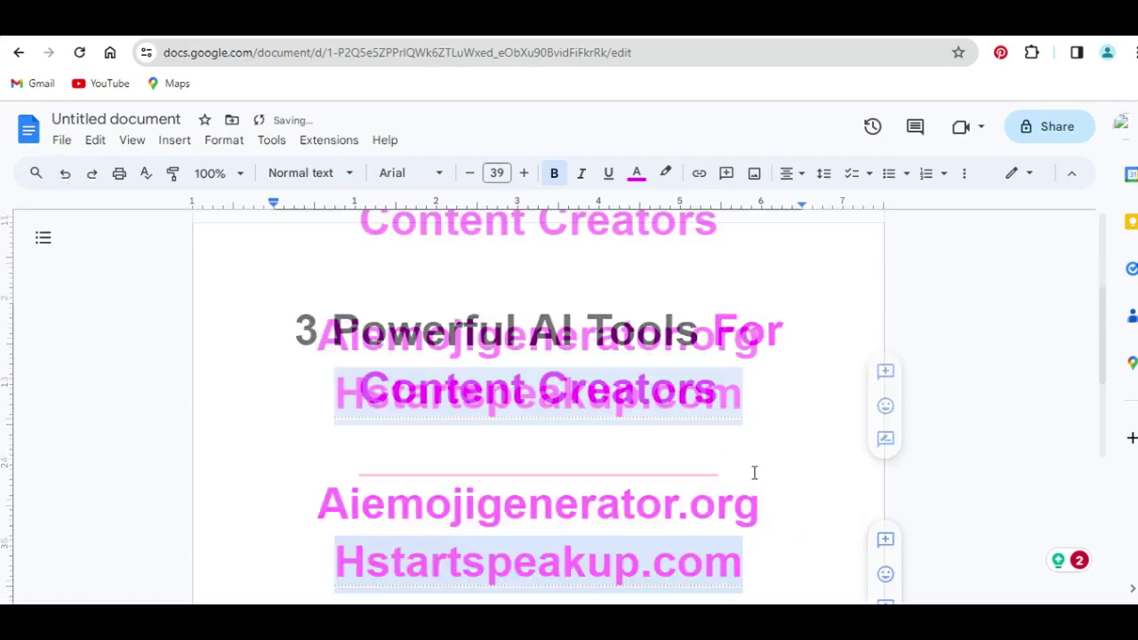
left_click(744, 415)
key("Home")
key("Delete")
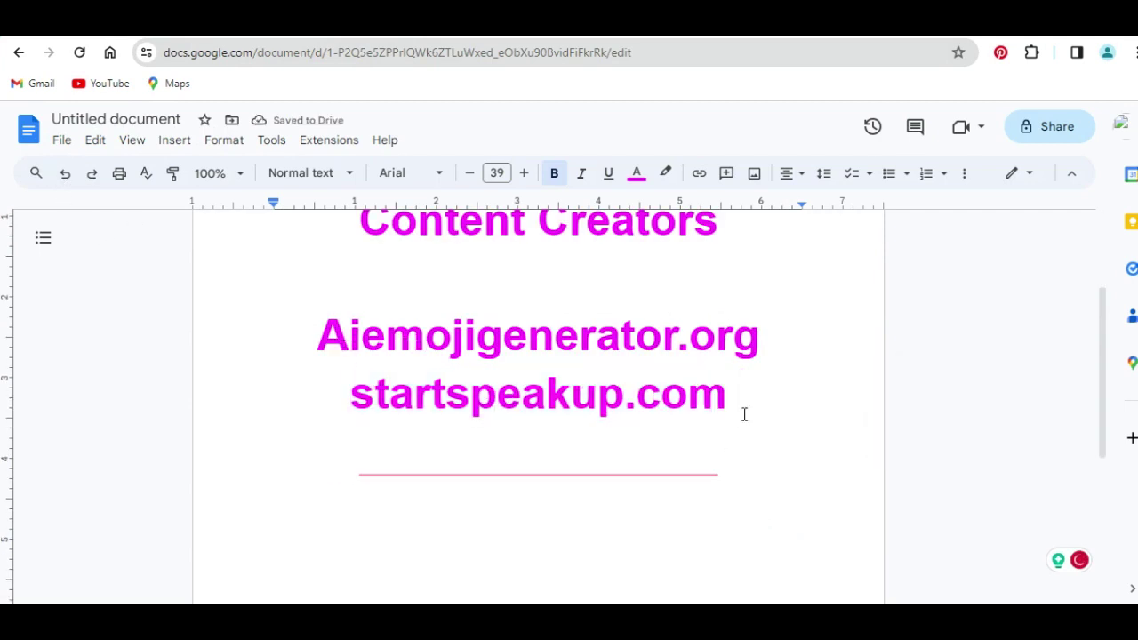
left_click(729, 401)
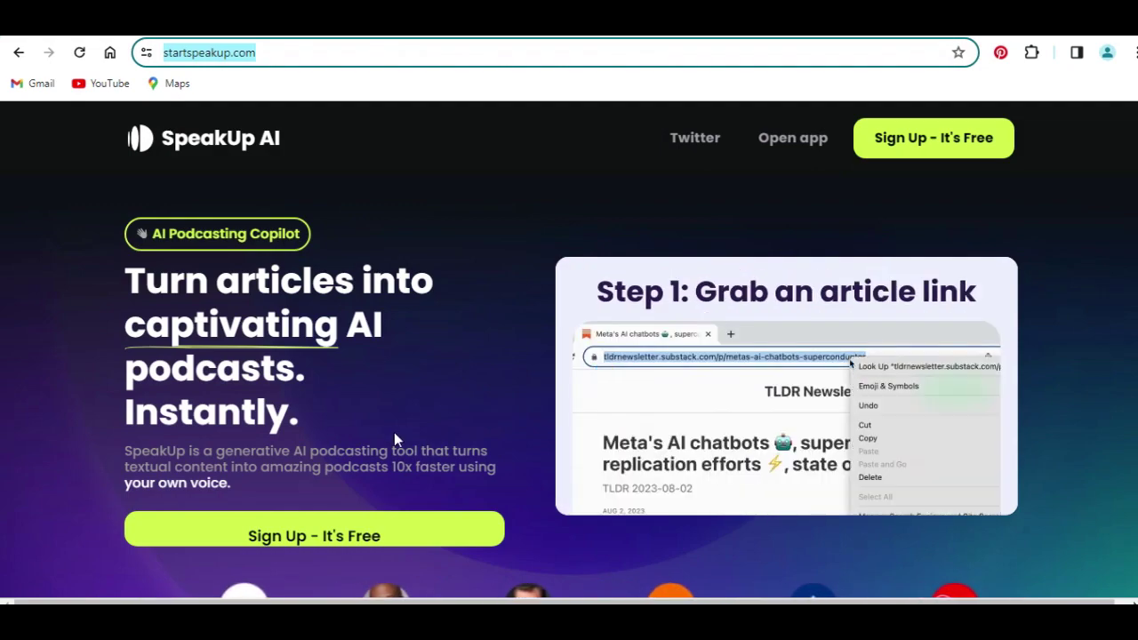
- Scroll through the startspeakup.com hero section and testimonials
scroll(499, 408, "down", 2)
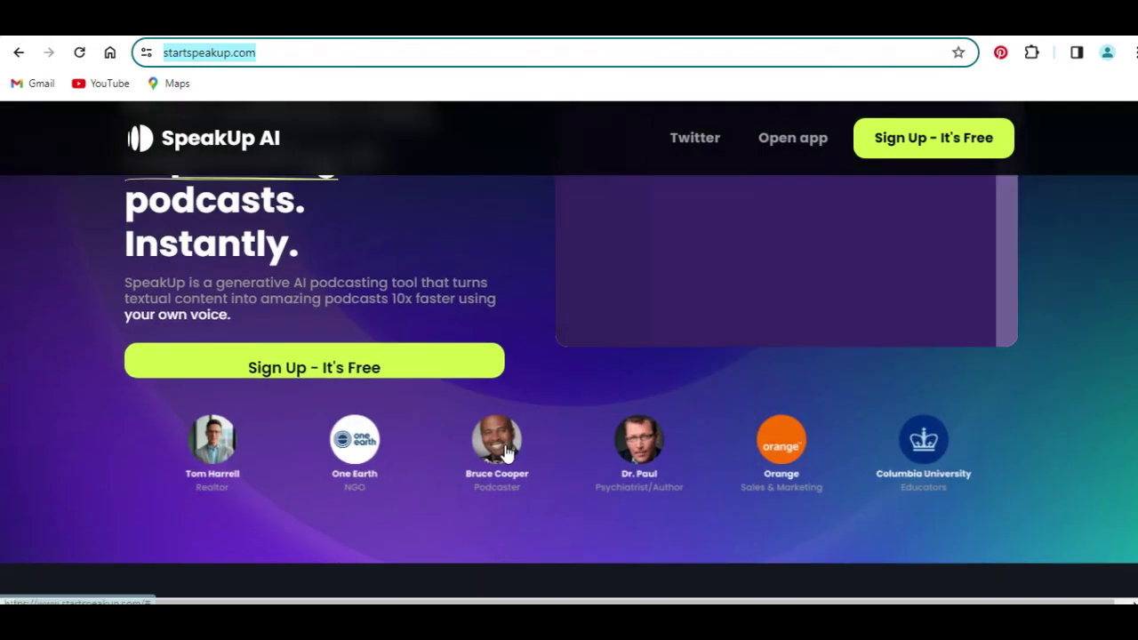
scroll(507, 452, "up", 2)
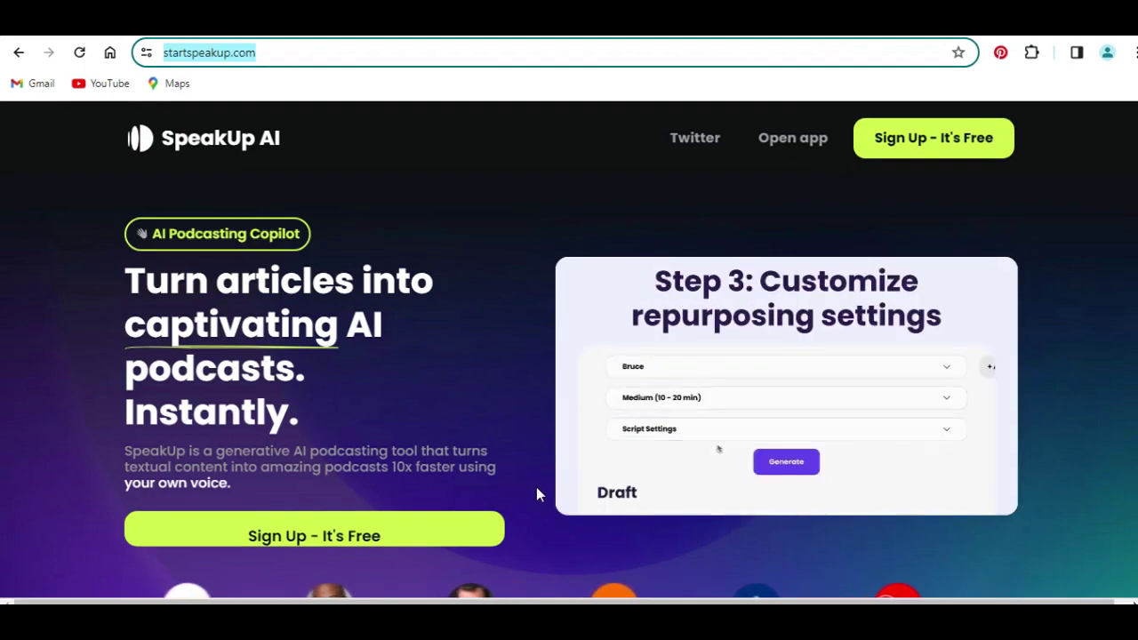
scroll(394, 432, "down", 1)
scroll(394, 433, "up", 1)
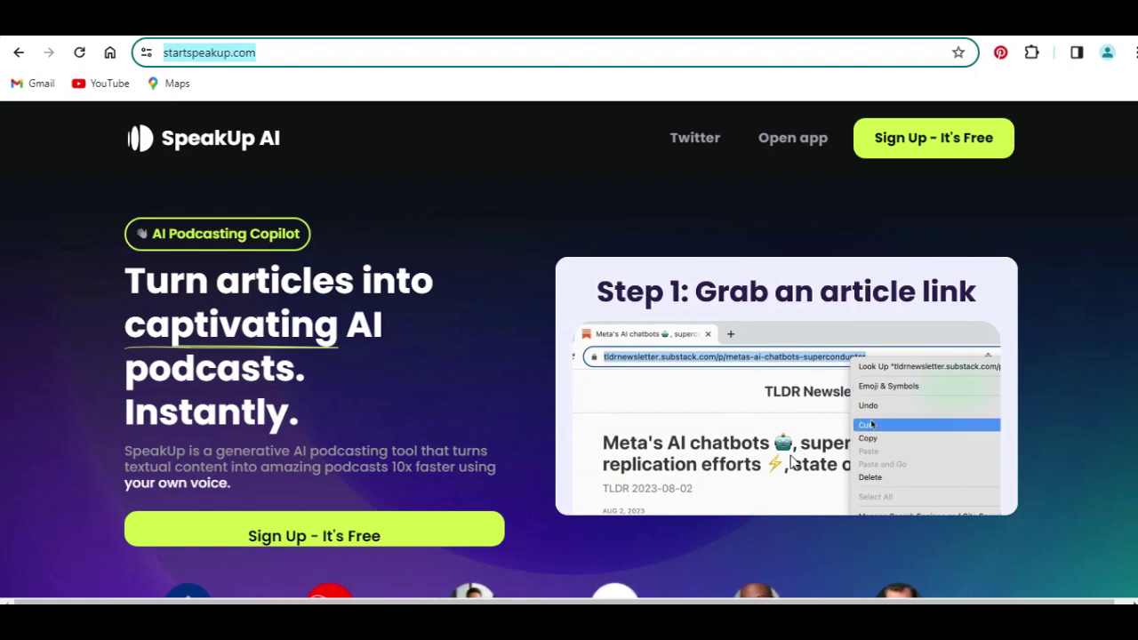
- Browse SpeakUp AI's podcast feature sections, then return to the Google Docs tool list
scroll(727, 391, "down", 6)
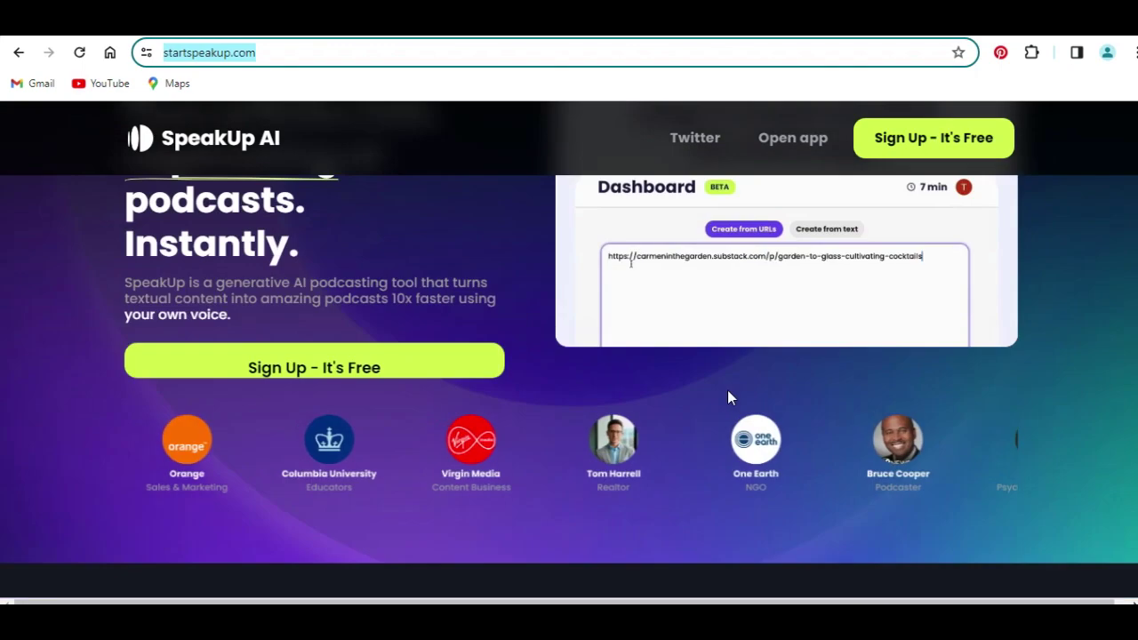
scroll(720, 400, "down", 2)
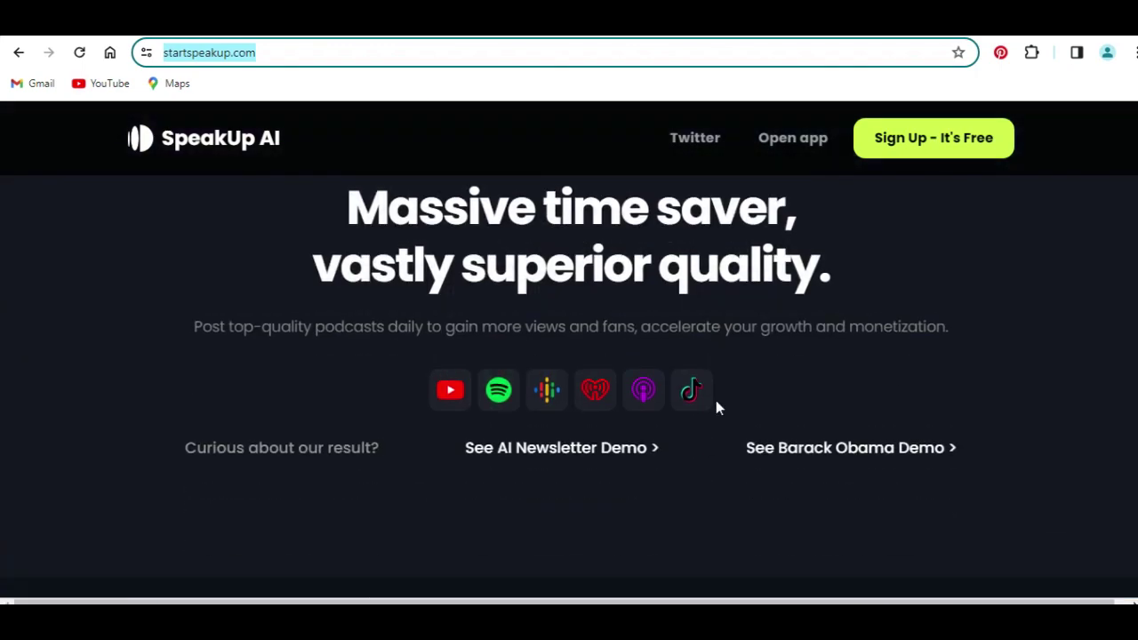
scroll(716, 400, "down", 4)
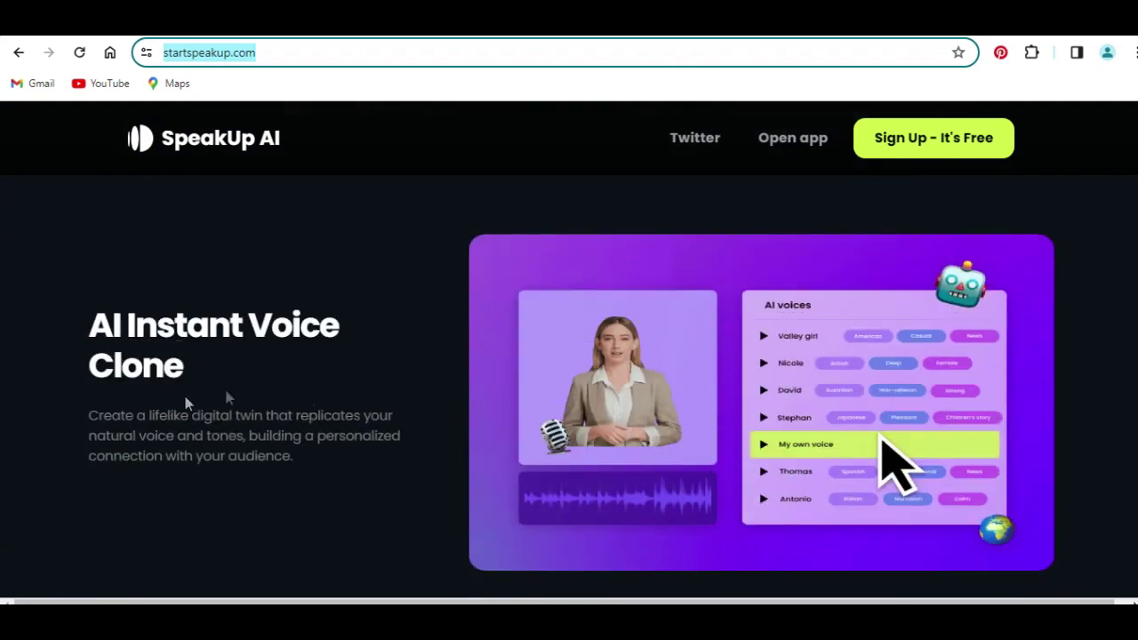
scroll(482, 422, "down", 1)
scroll(469, 422, "up", 1)
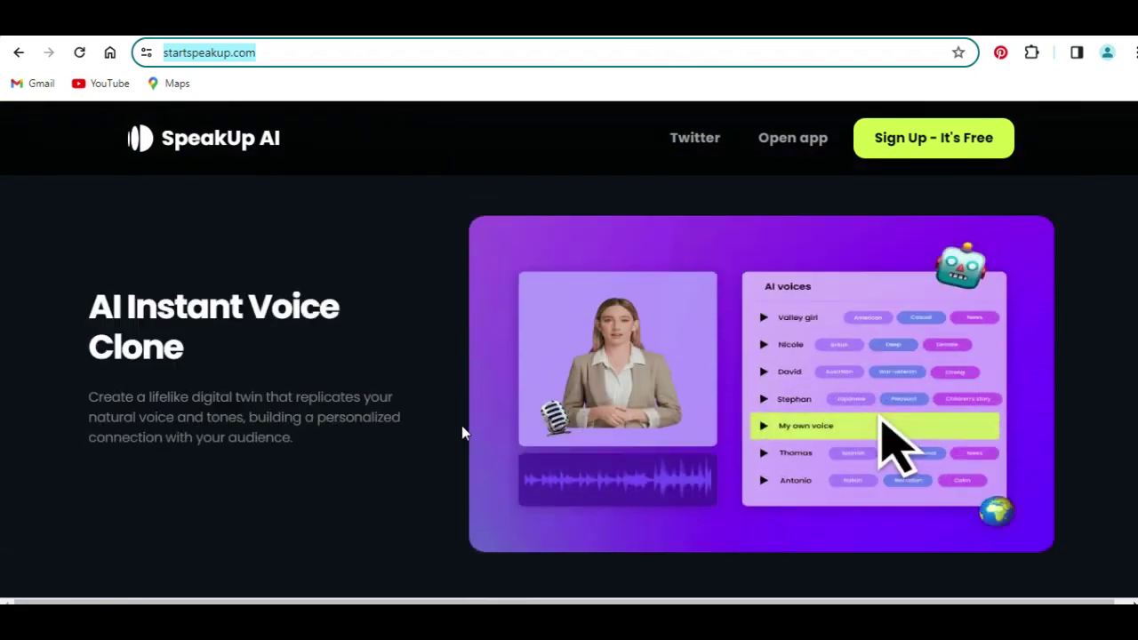
scroll(461, 433, "up", 1)
scroll(452, 445, "down", 2)
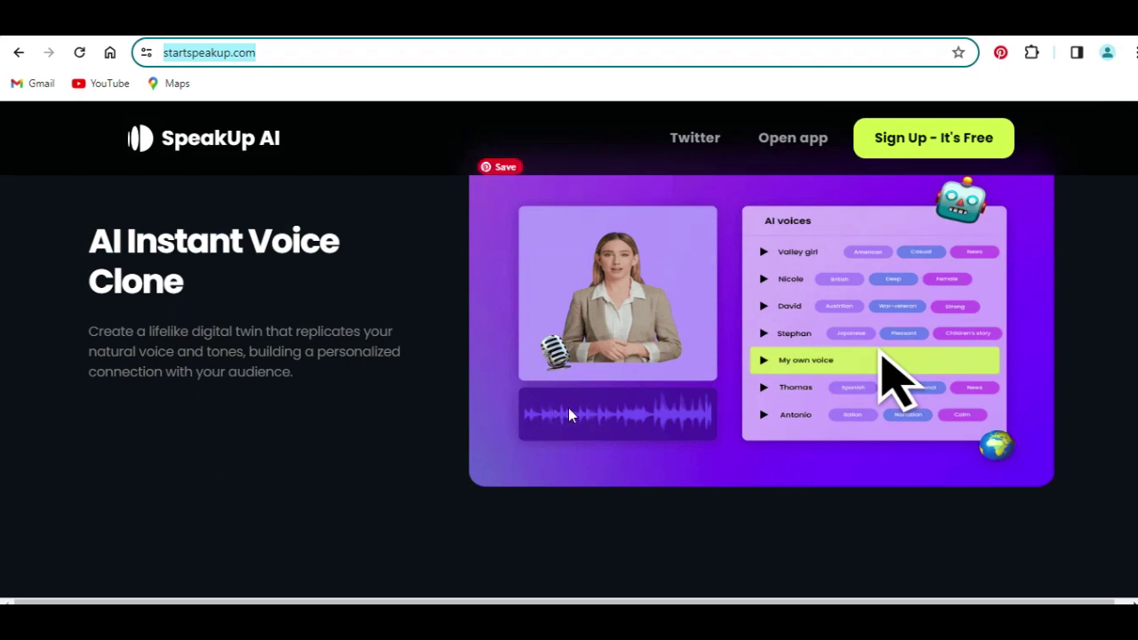
scroll(568, 408, "down", 3)
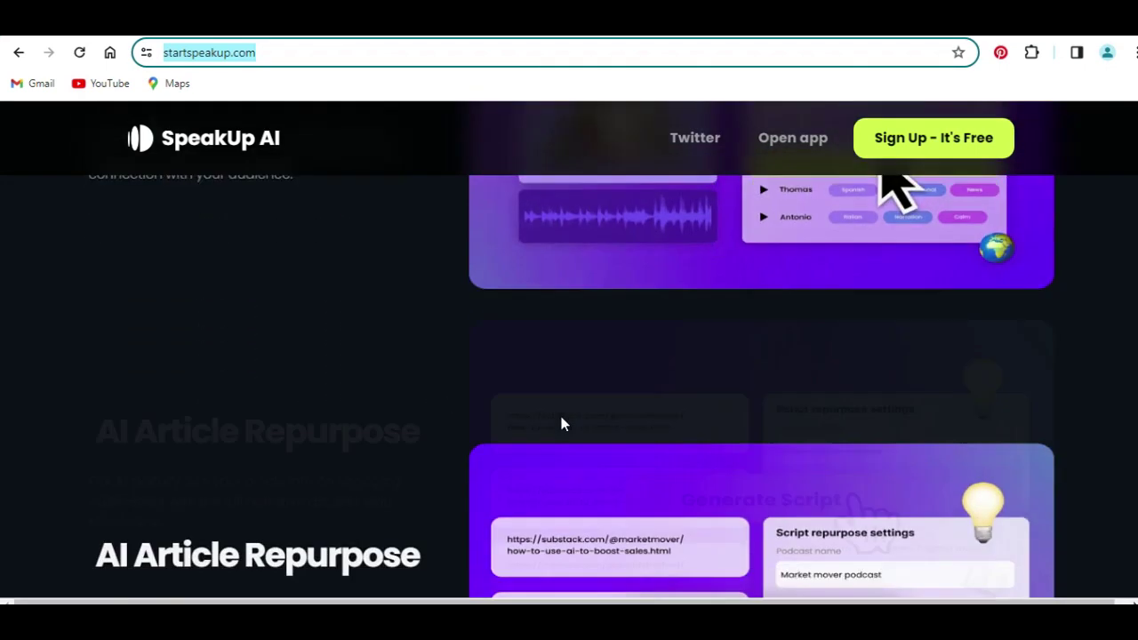
scroll(560, 423, "down", 2)
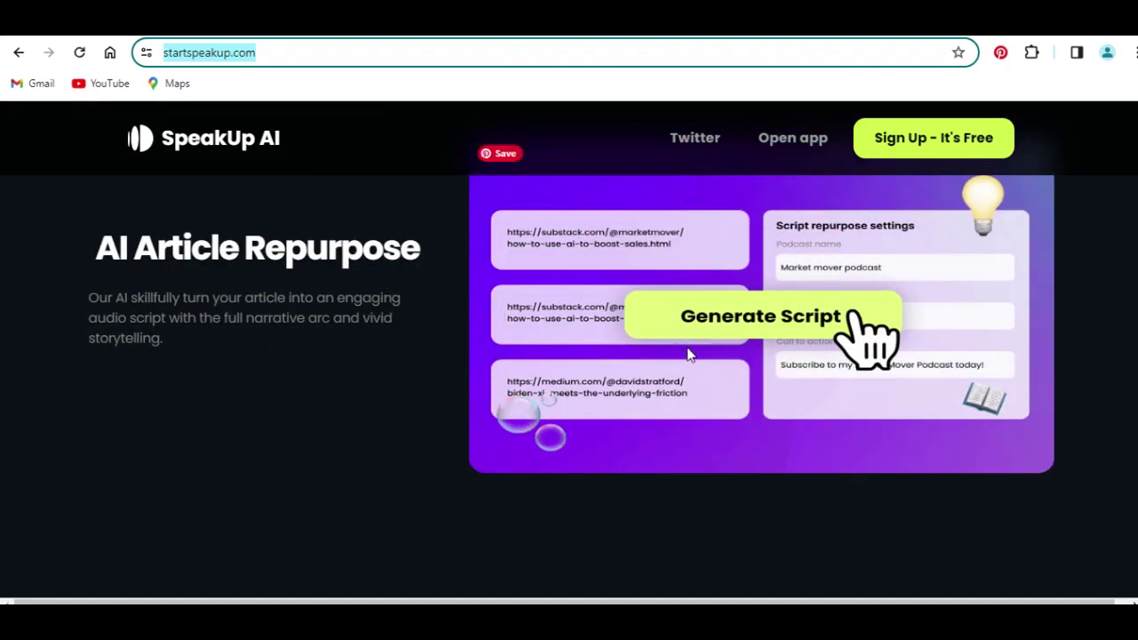
scroll(685, 339, "down", 3)
scroll(687, 358, "up", 2)
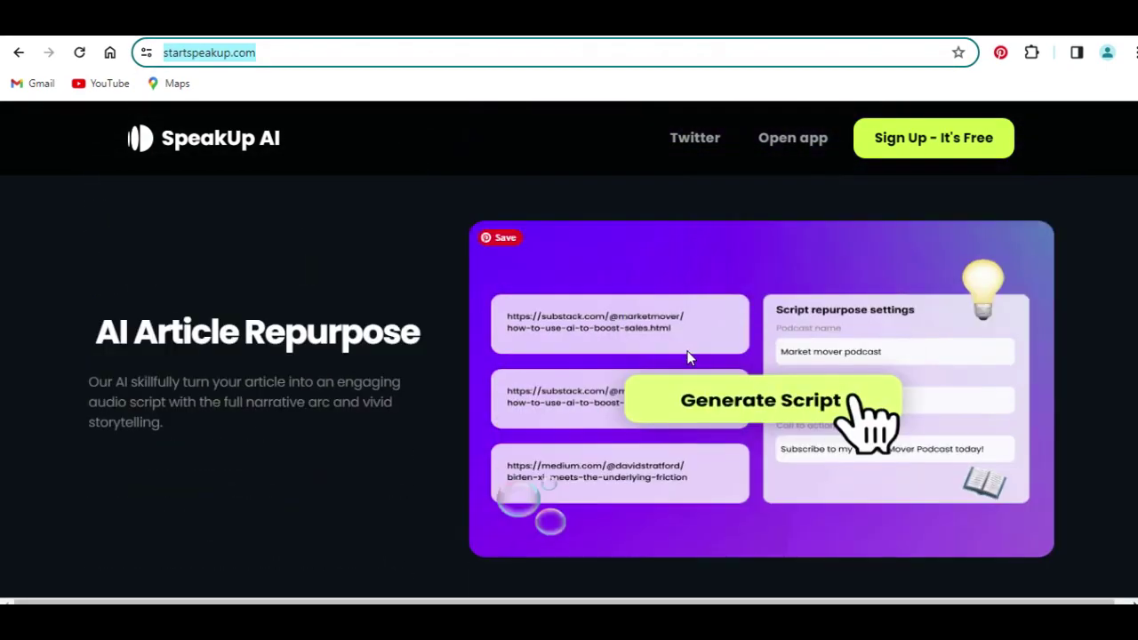
scroll(687, 358, "down", 4)
scroll(178, 350, "up", 1)
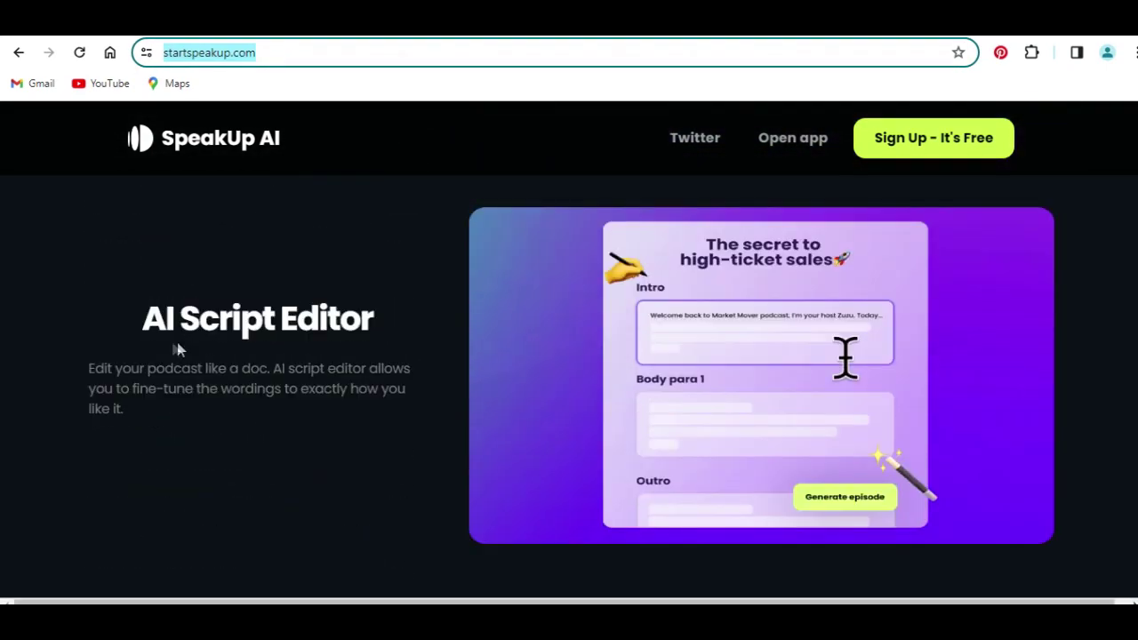
scroll(712, 407, "down", 1)
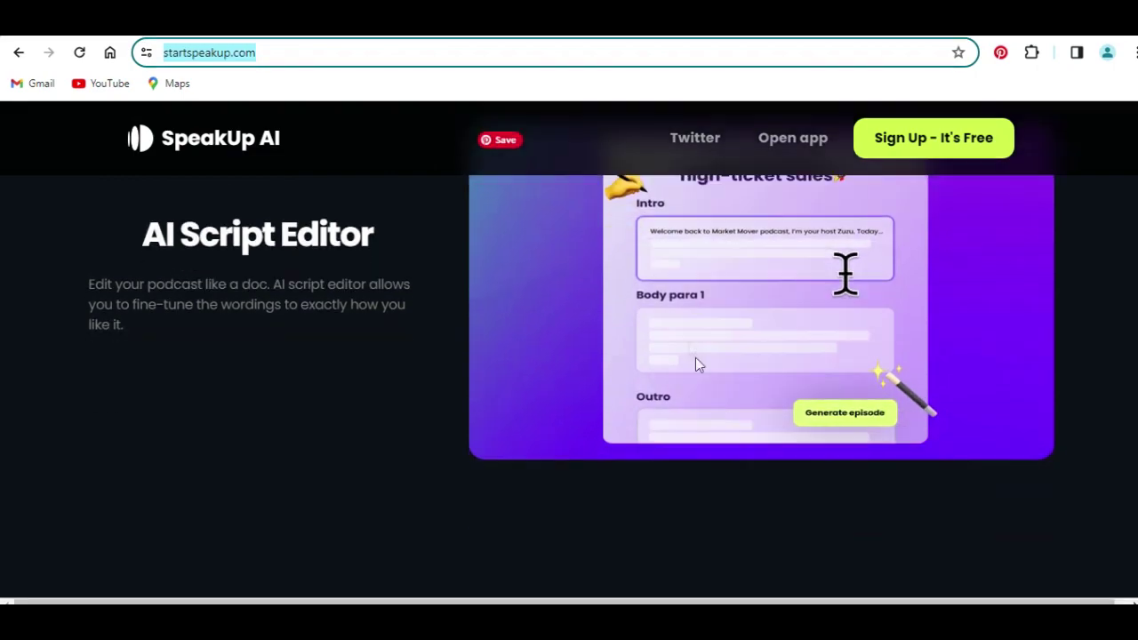
scroll(682, 282, "down", 3)
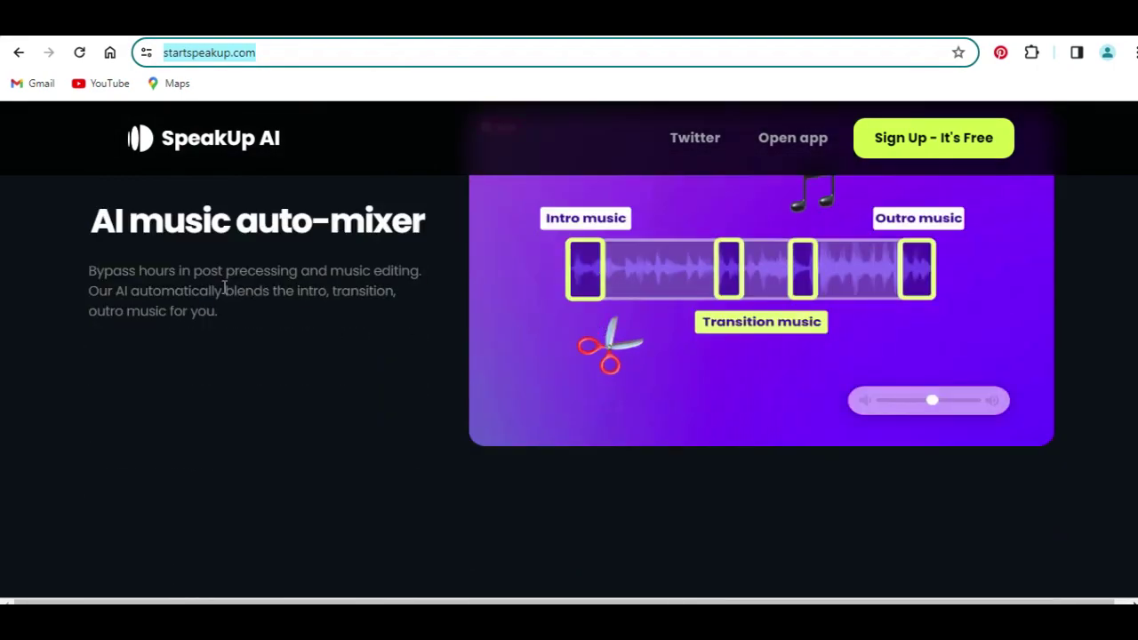
scroll(432, 327, "up", 2)
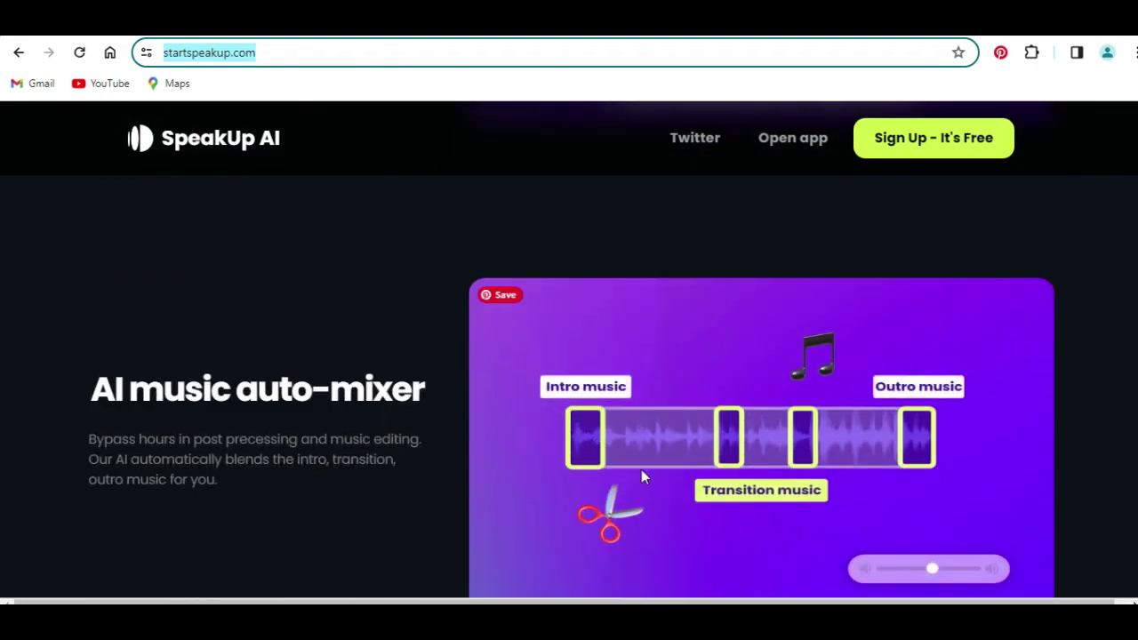
scroll(642, 467, "up", 10)
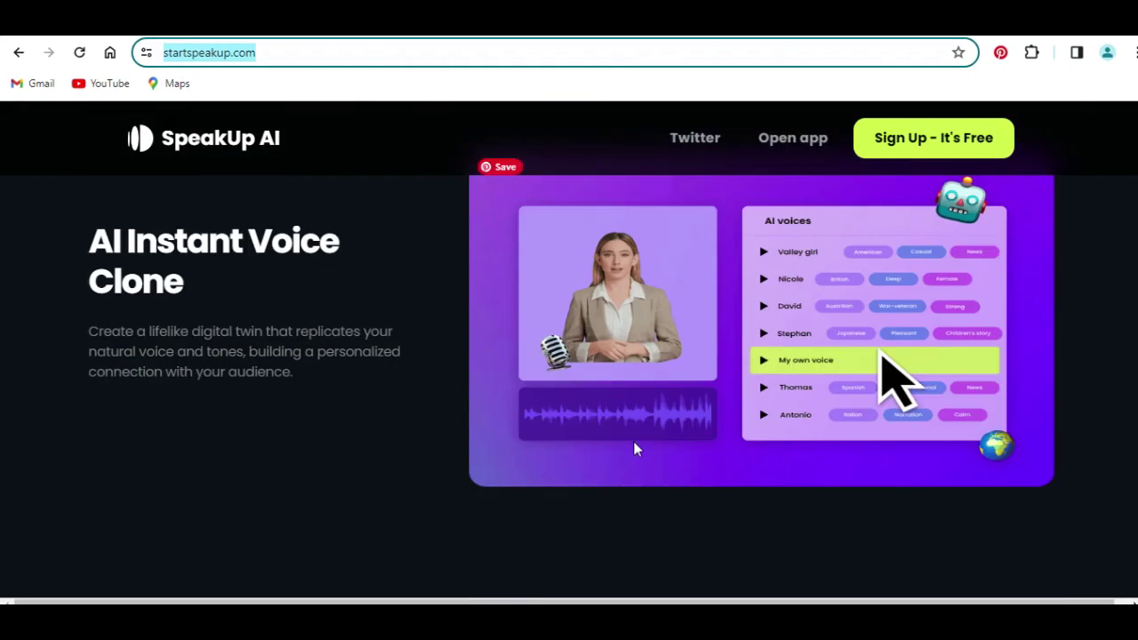
scroll(637, 449, "up", 5)
scroll(635, 445, "down", 6)
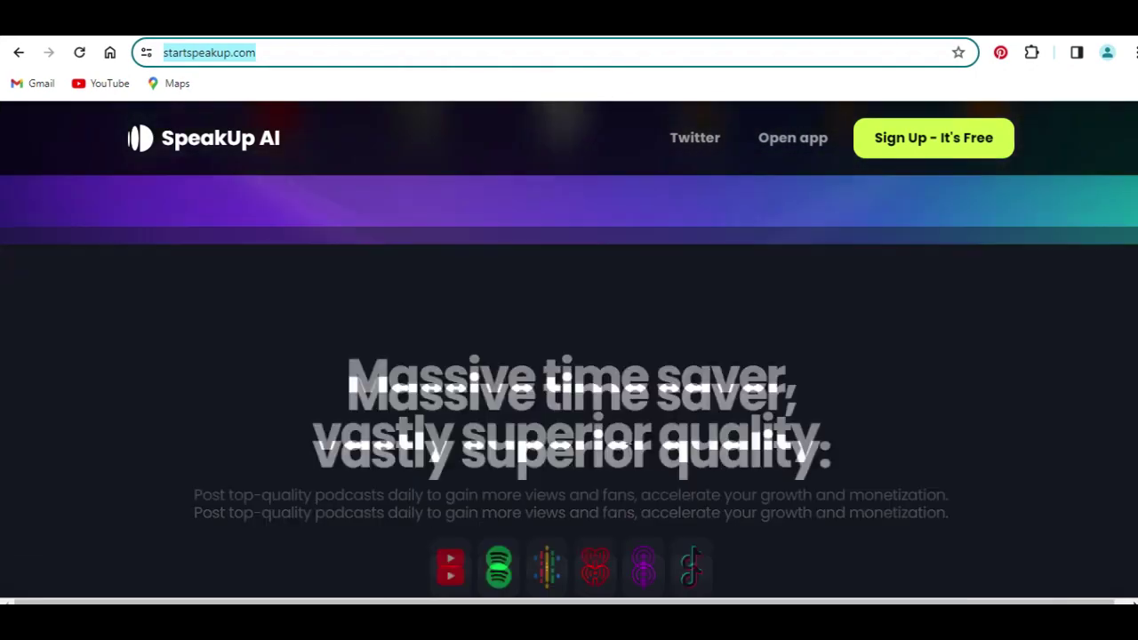
scroll(626, 454, "down", 5)
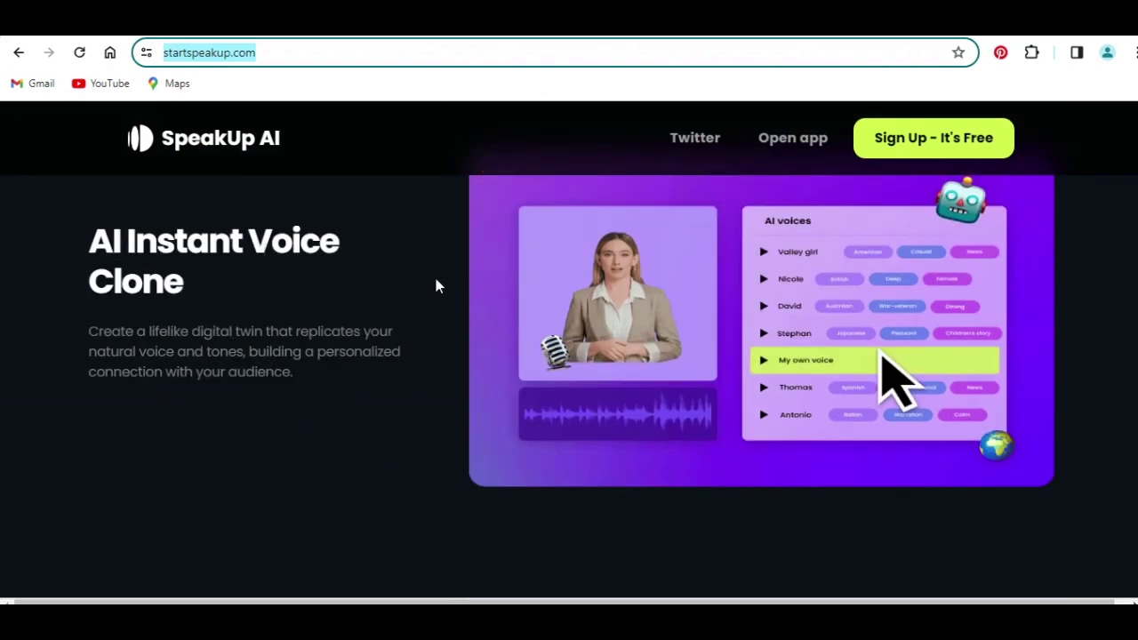
scroll(326, 323, "down", 3)
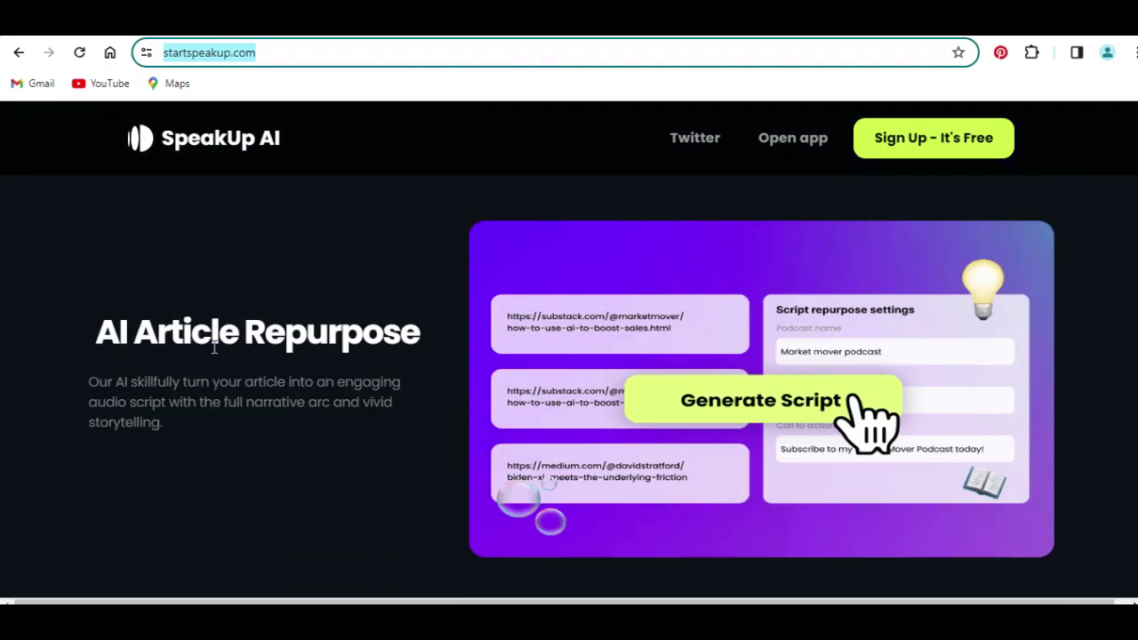
scroll(376, 371, "down", 3)
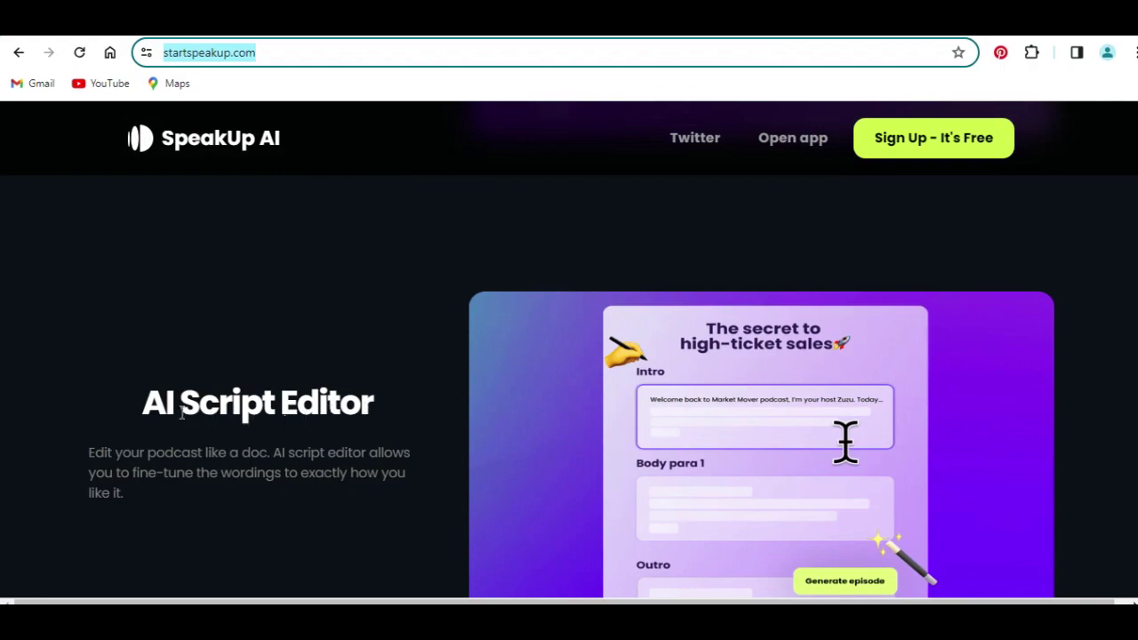
scroll(249, 431, "down", 3)
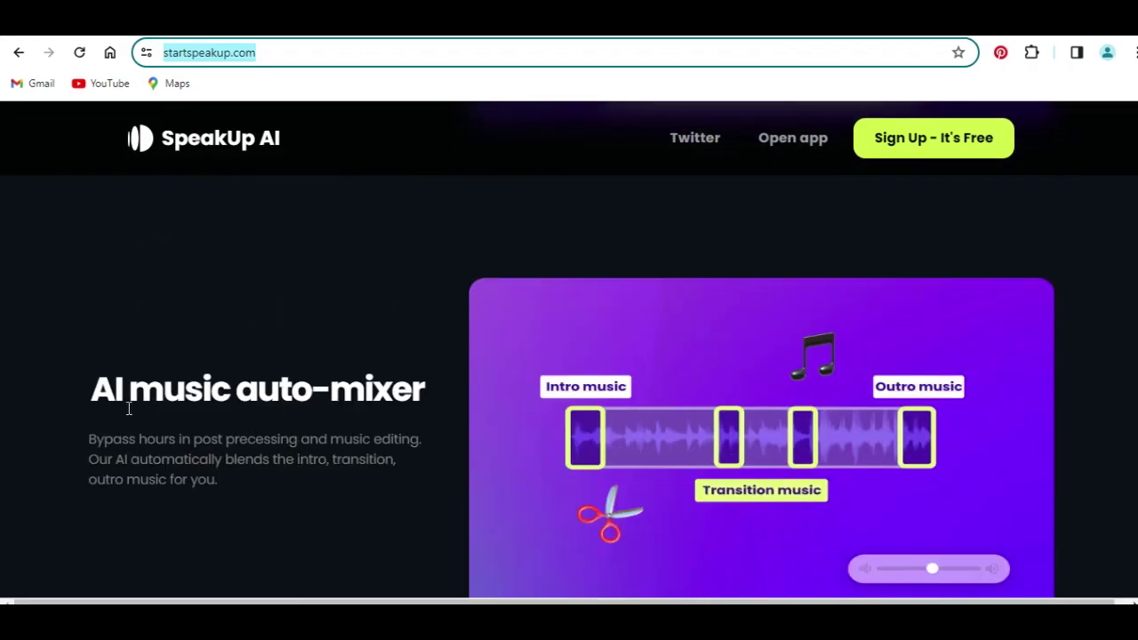
scroll(401, 409, "down", 3)
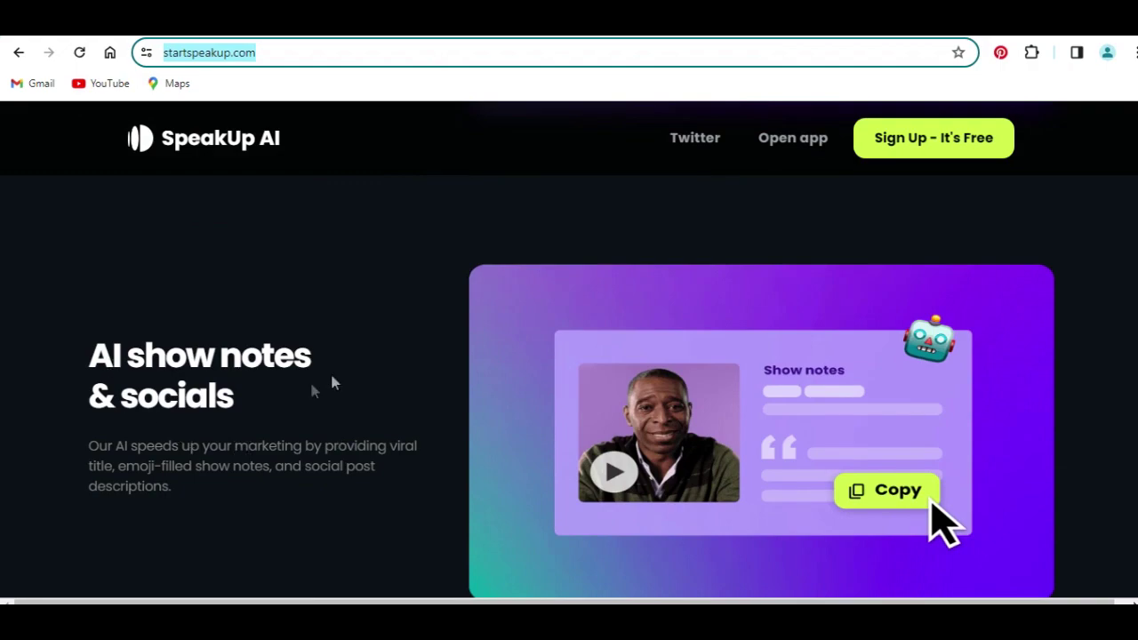
scroll(341, 415, "down", 10)
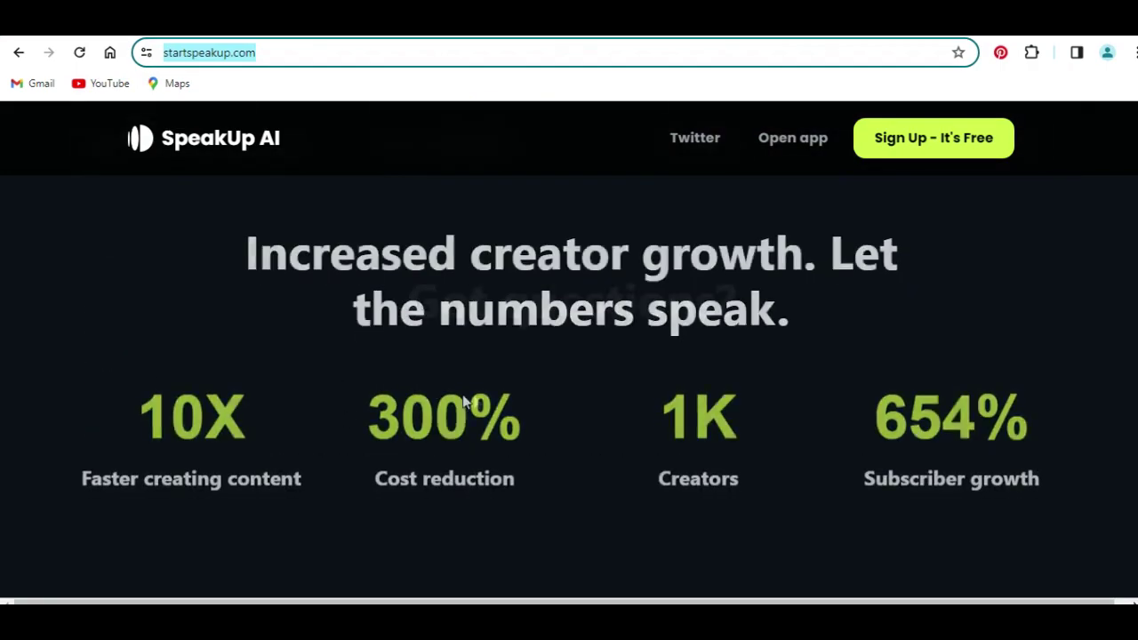
scroll(462, 413, "up", 15)
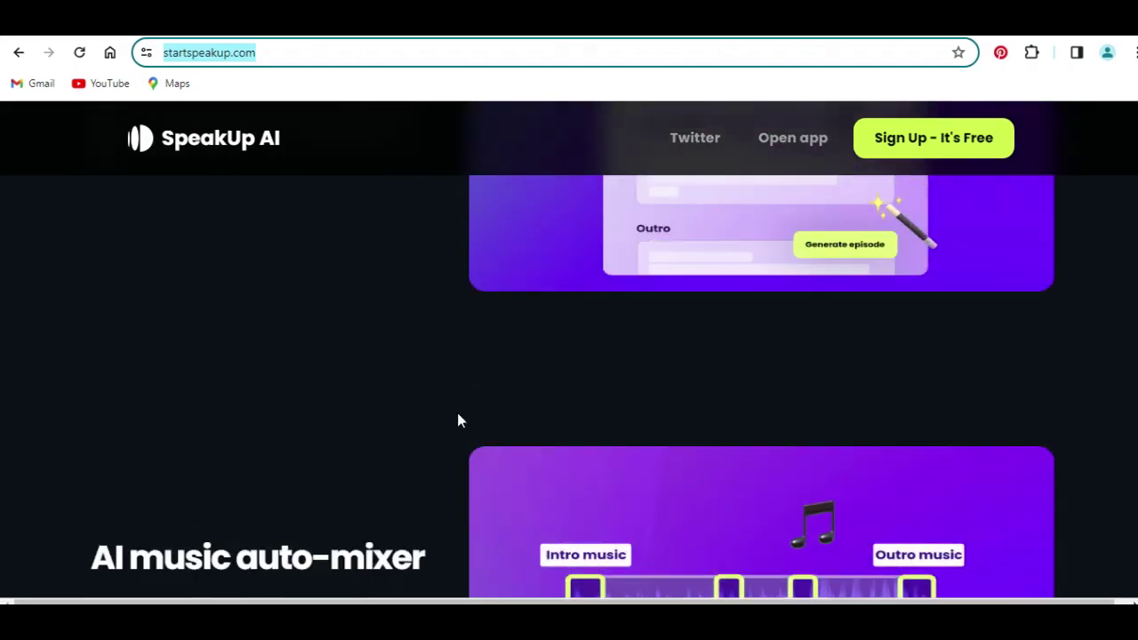
scroll(460, 419, "up", 12)
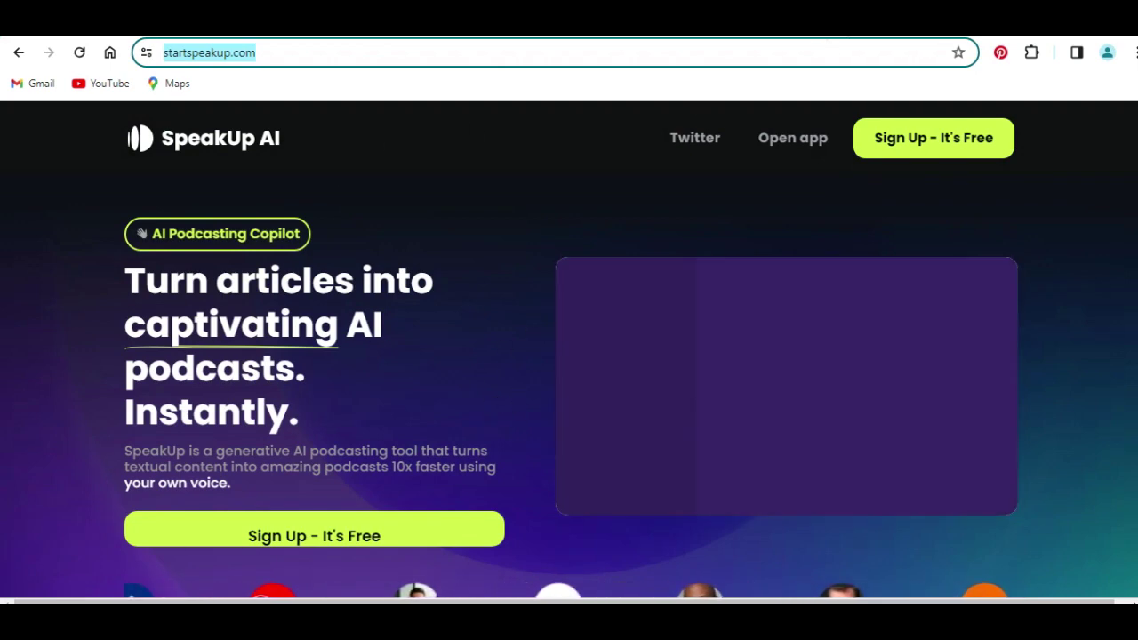
left_click(800, 18)
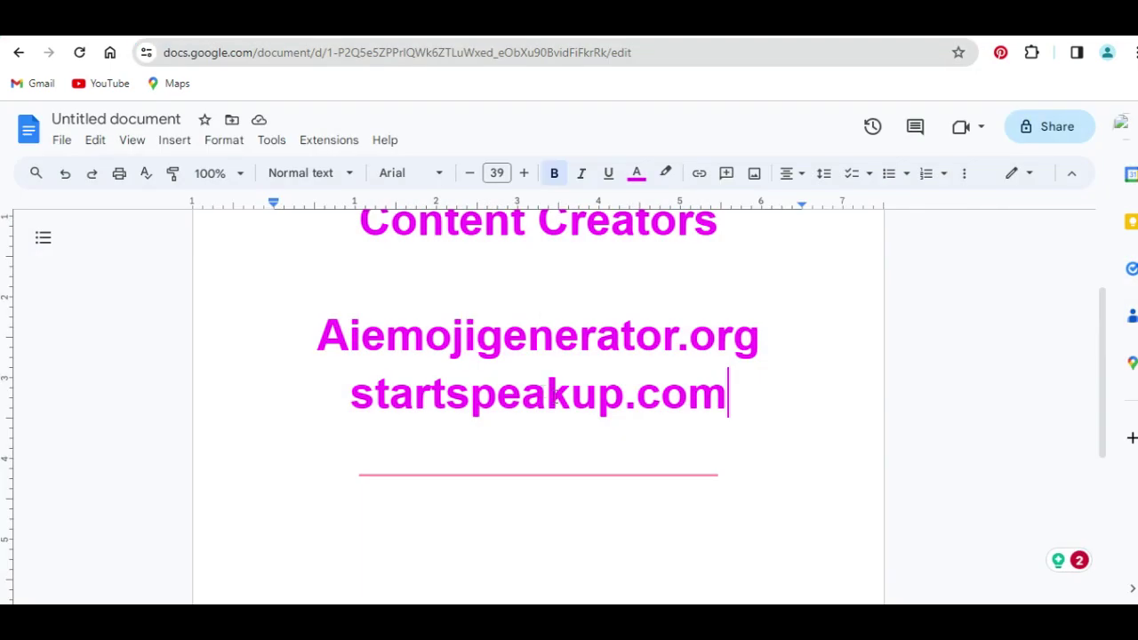
- Undo twice to bring back anysummary.app as the third tool
left_click(65, 173)
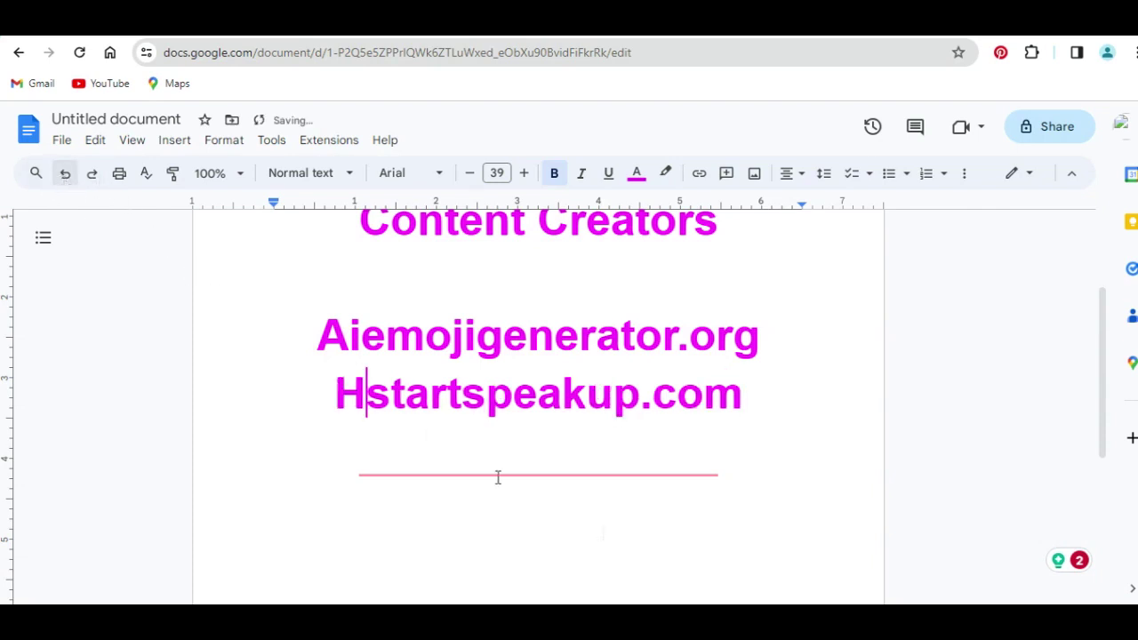
left_click(67, 174)
mouse_move(462, 478)
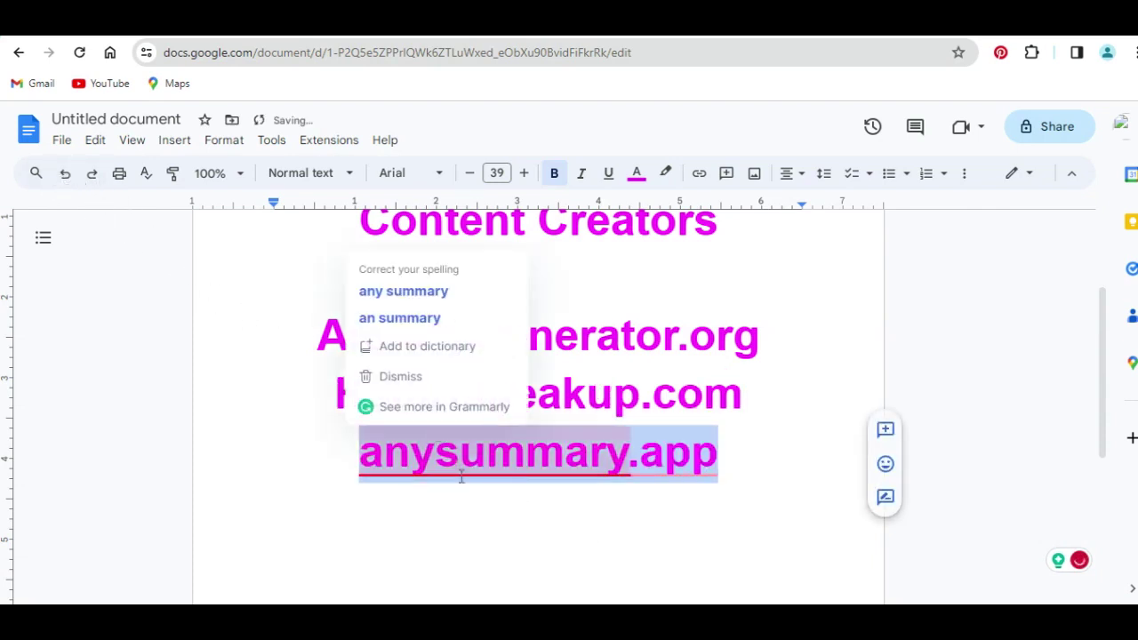
left_click(606, 453)
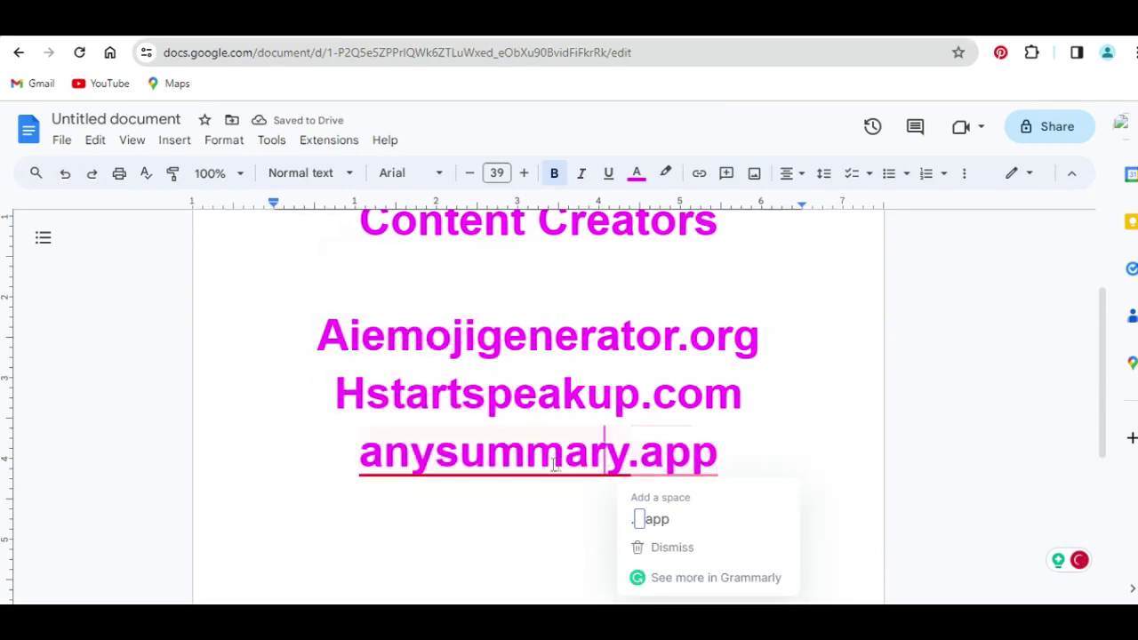
- Delete the stray H before startspeakup.com and dismiss the anysummary.app spelling suggestion
left_click(579, 406)
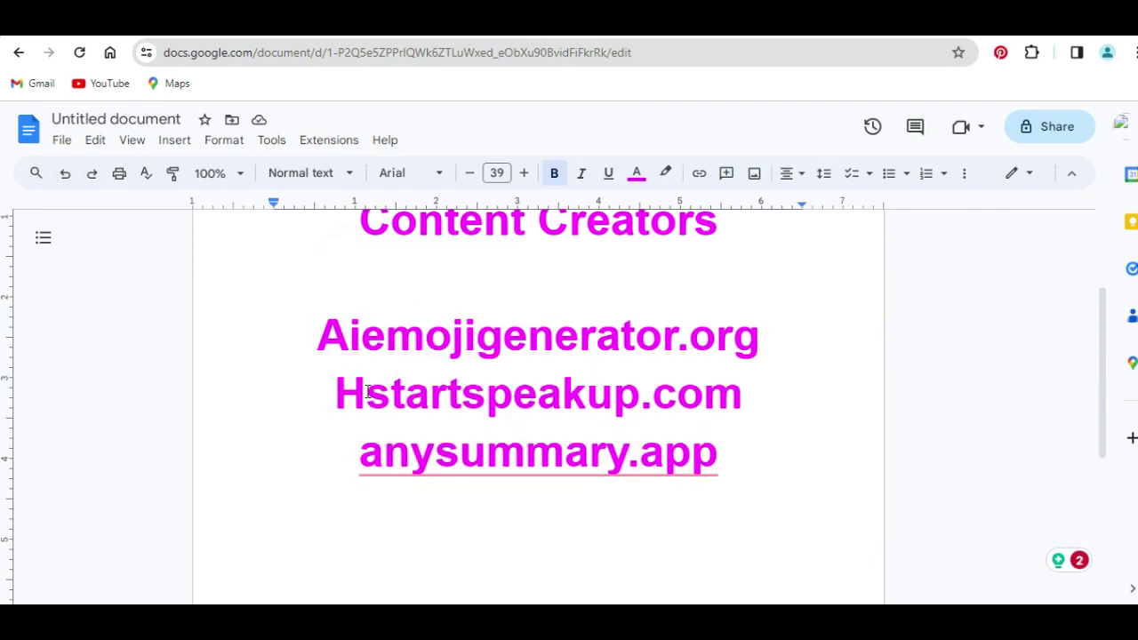
left_click_drag(367, 396, 389, 396)
left_click(365, 397)
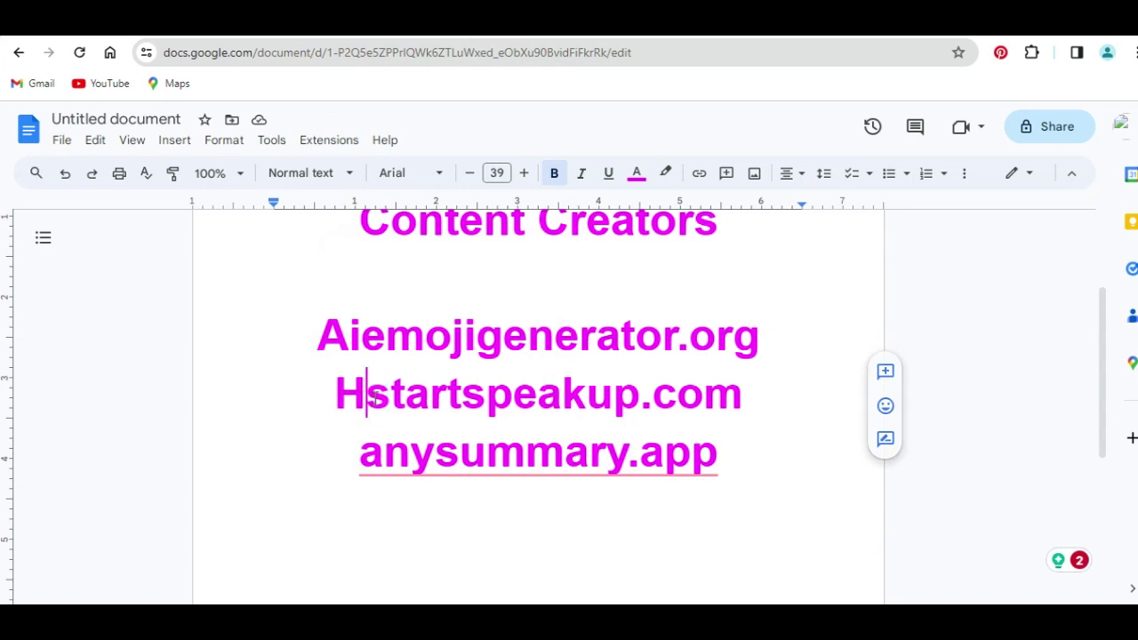
key("BackSpace")
mouse_move(617, 439)
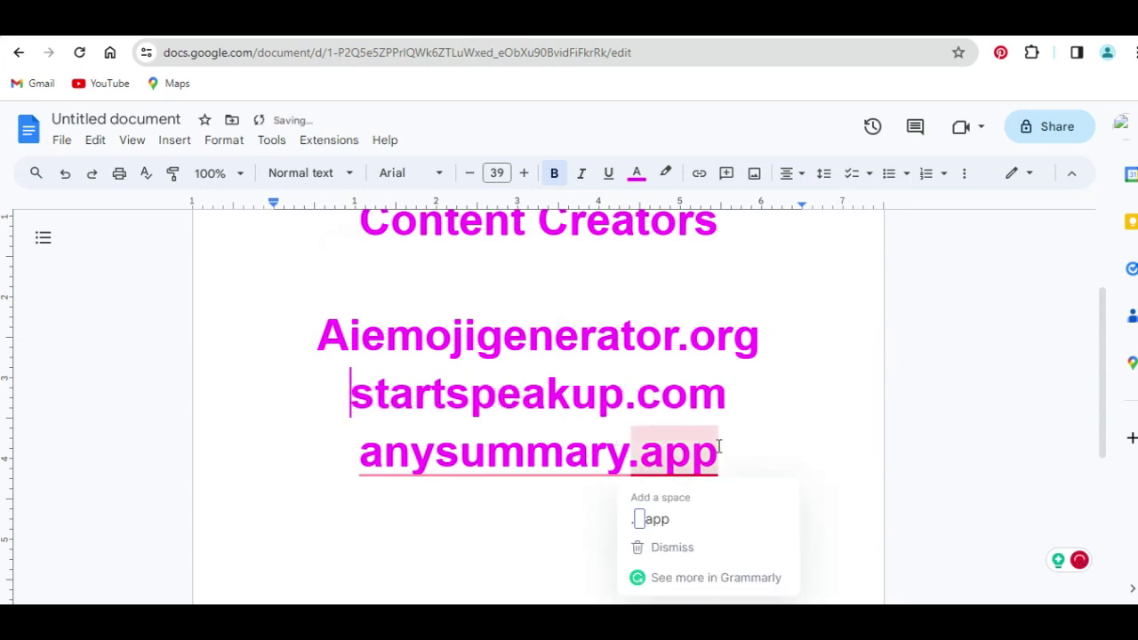
left_click(658, 518)
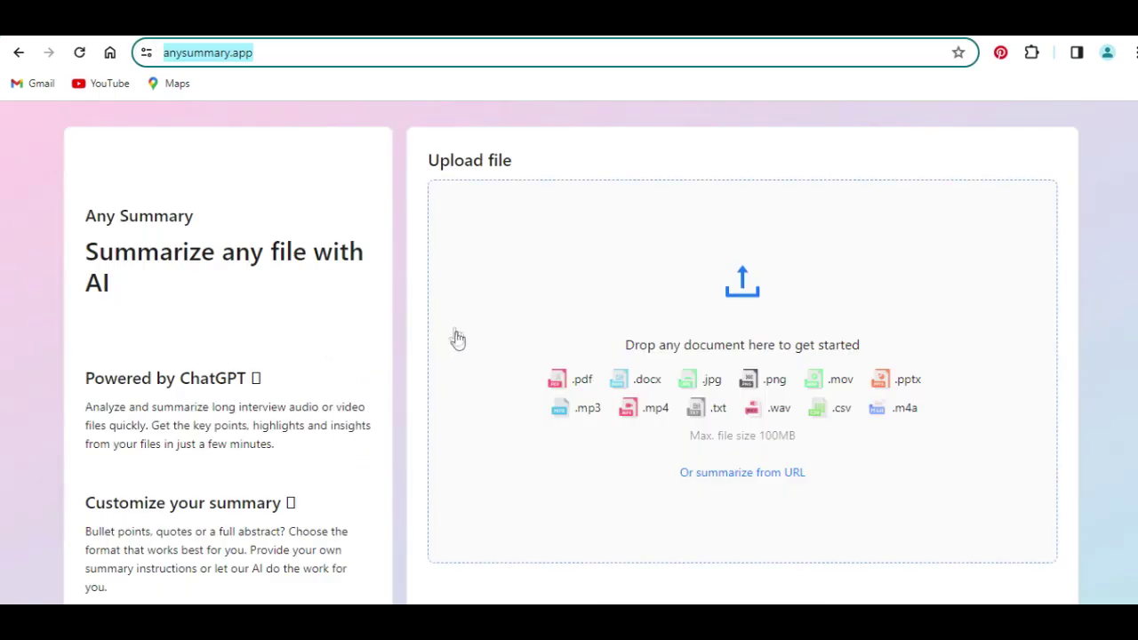
- Scroll the AnySummary upload area accepting .pdf, .docx, .mp3 and .mp4 files up to 100MB
scroll(396, 406, "down", 1)
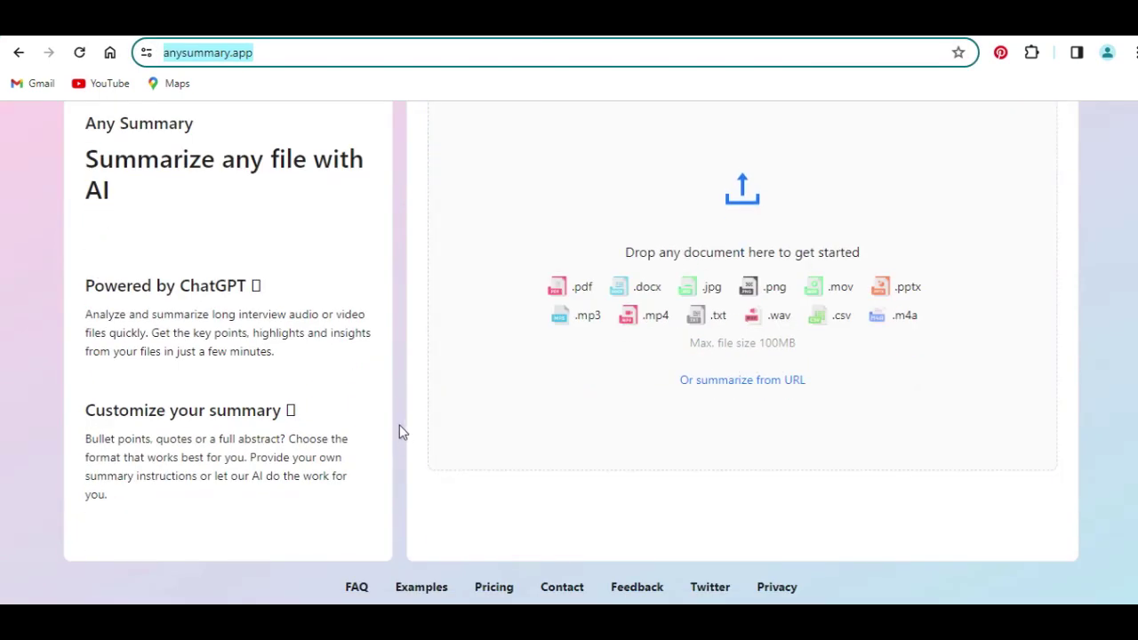
scroll(401, 424, "up", 1)
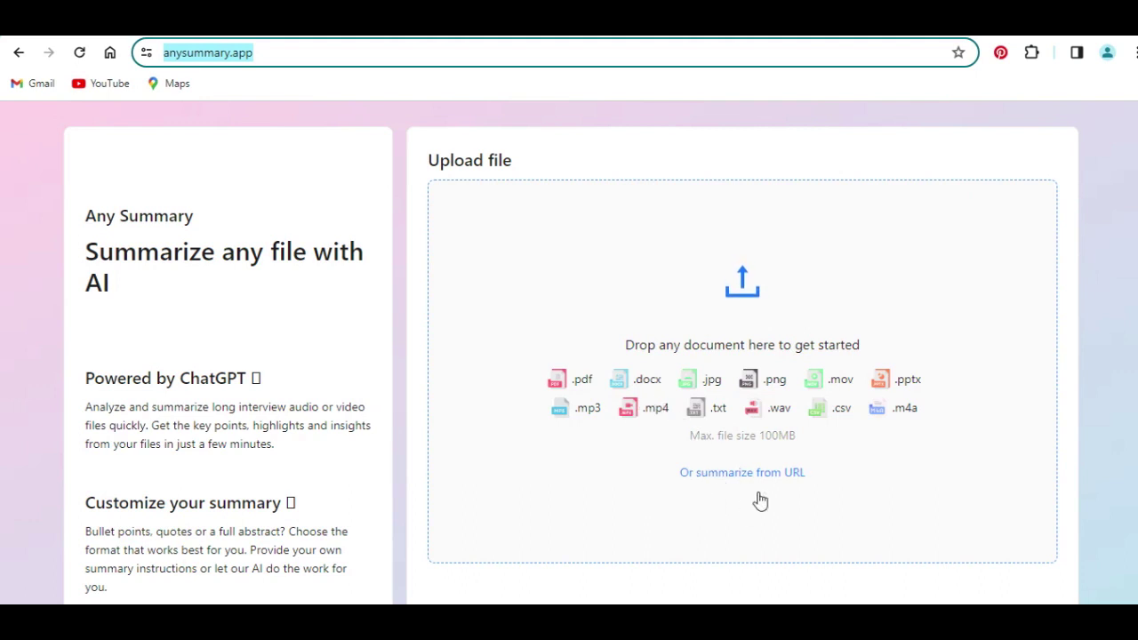
- Upload the PDF from Desktop > New folder (2) to AnySummary for summarizing
left_click(571, 383)
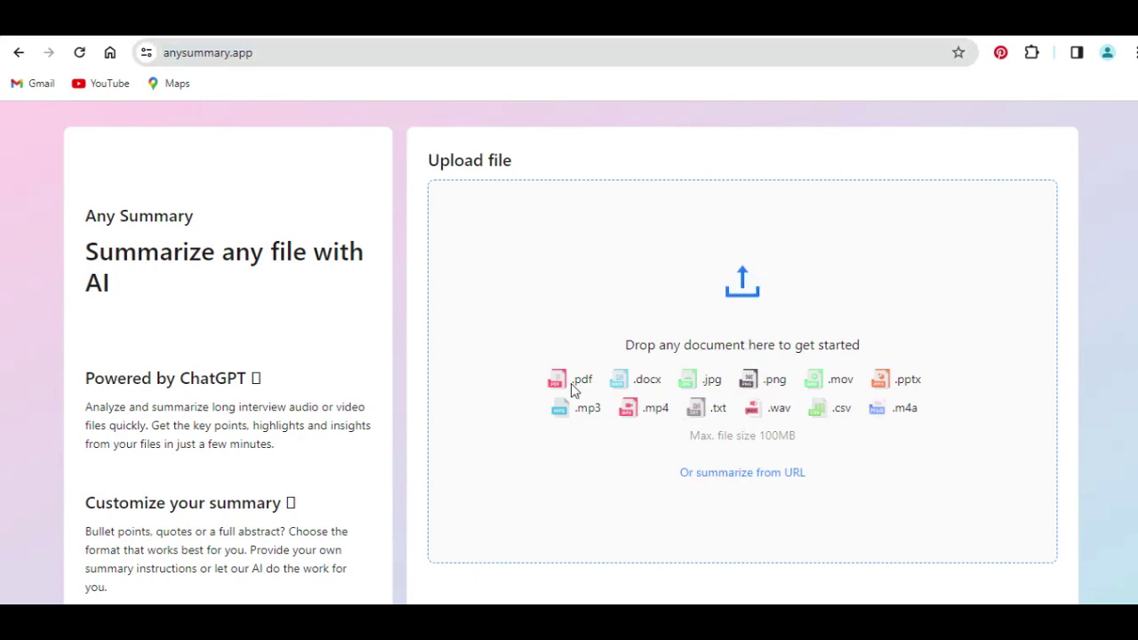
left_click(534, 399)
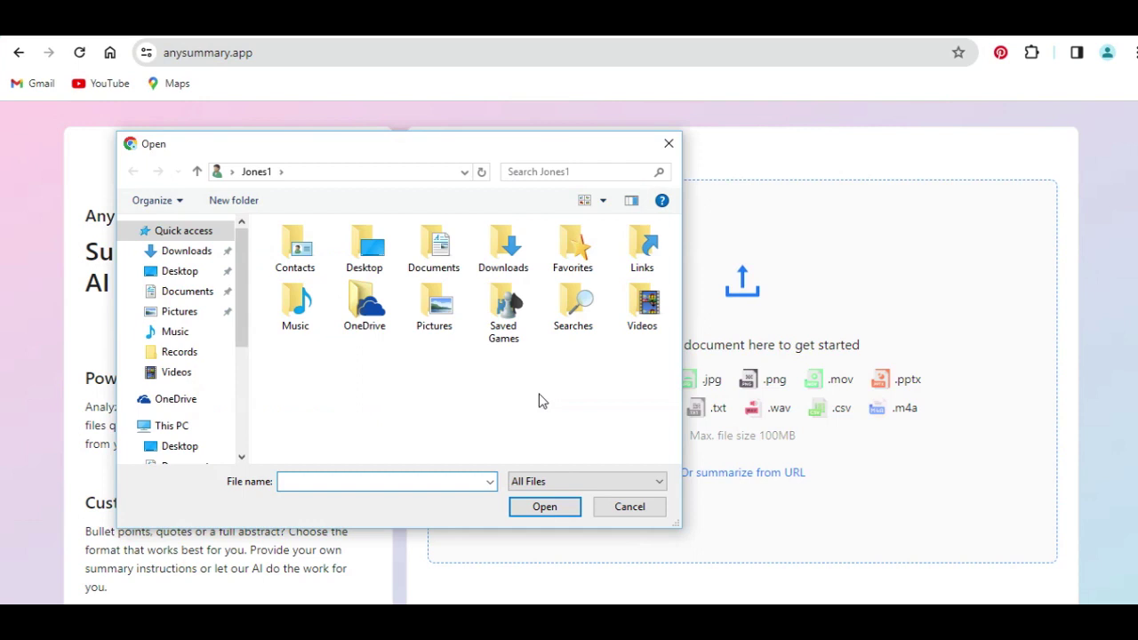
left_click(182, 271)
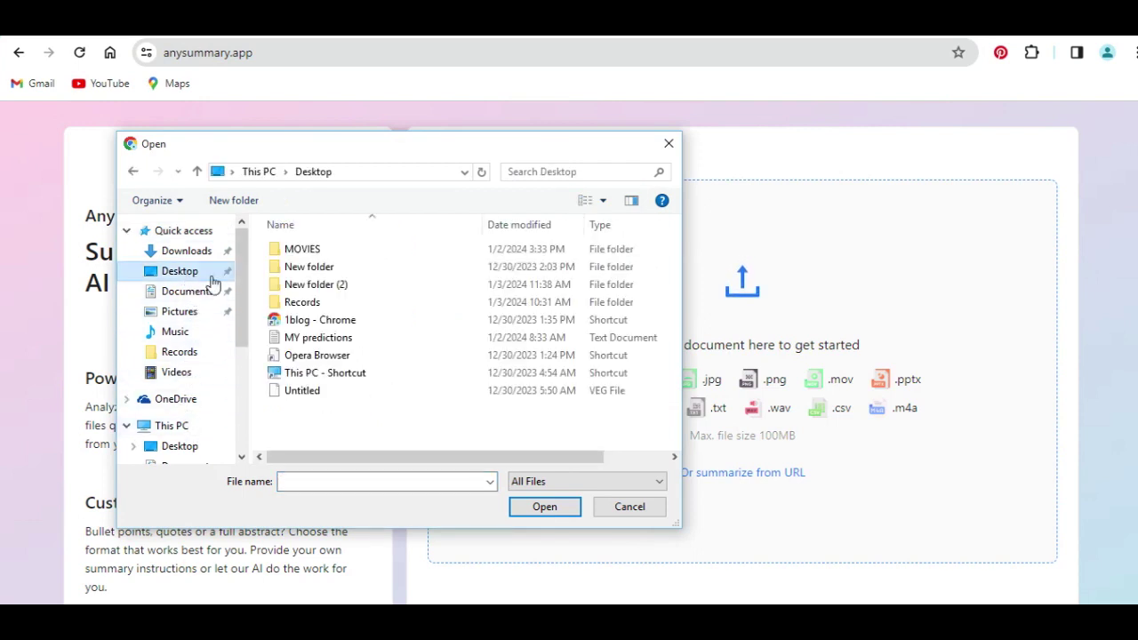
double_click(313, 288)
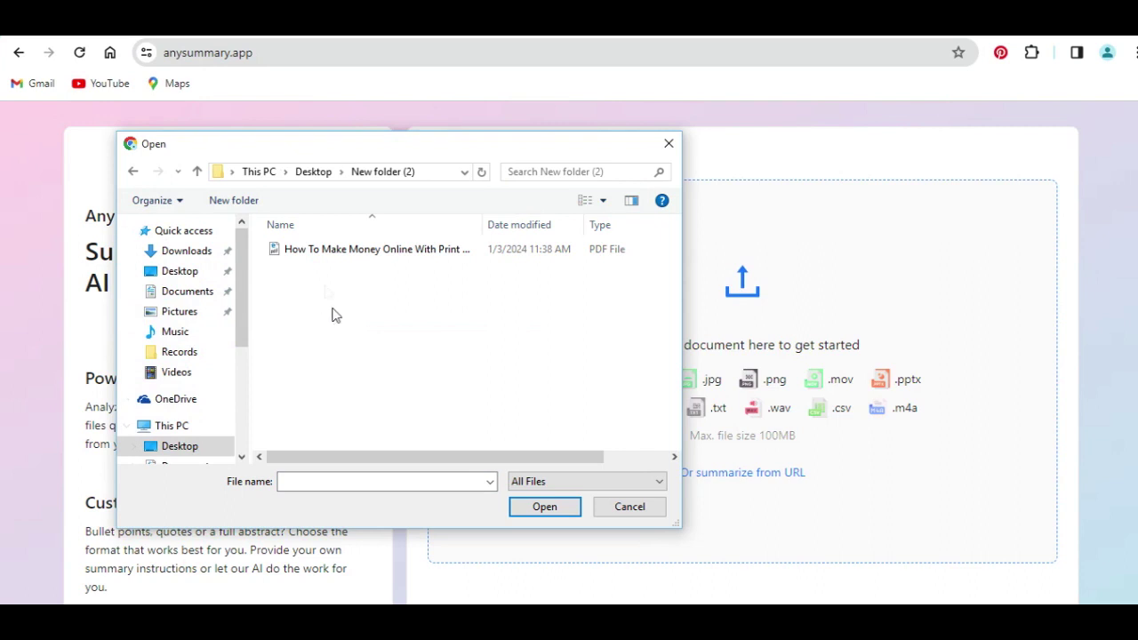
double_click(325, 255)
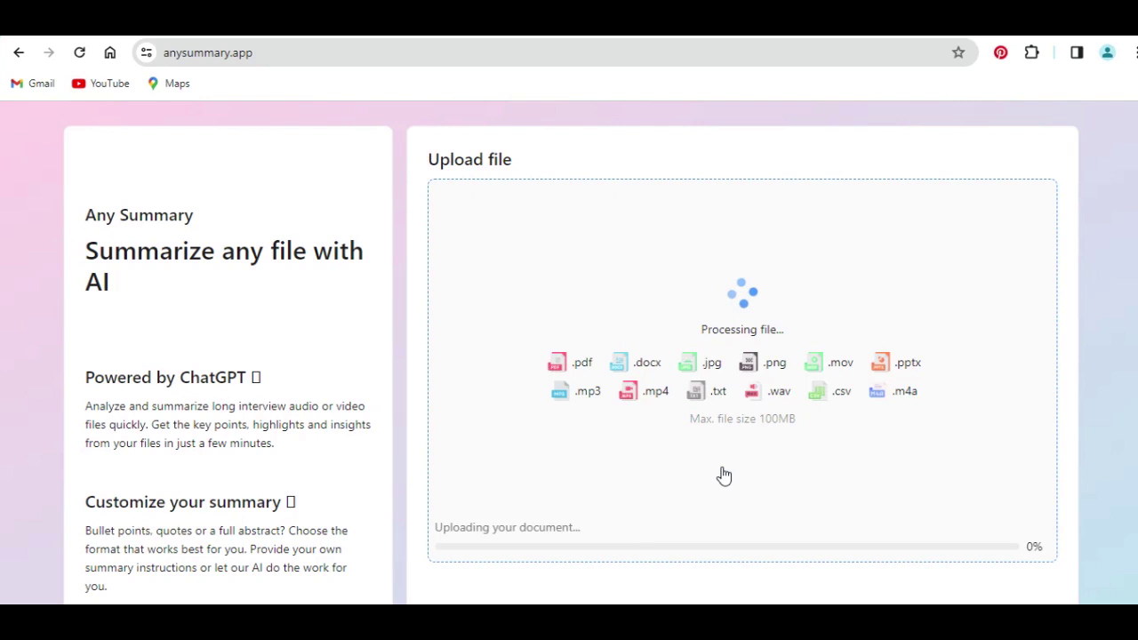
scroll(845, 480, "down", 1)
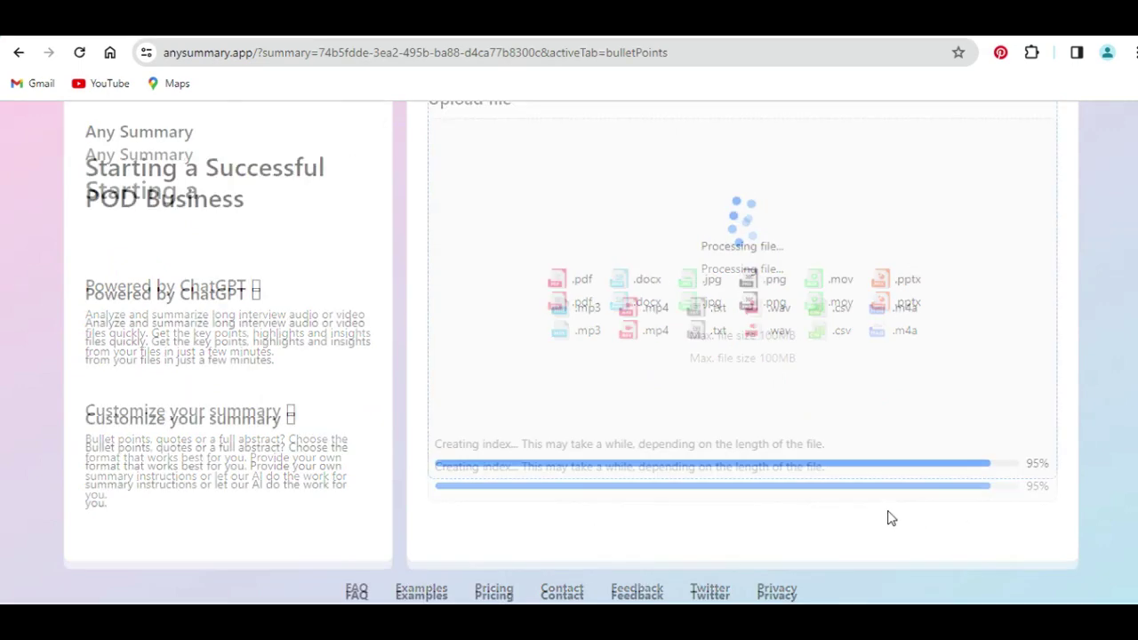
- Review the five generated bullet points on starting a POD business
scroll(739, 478, "up", 1)
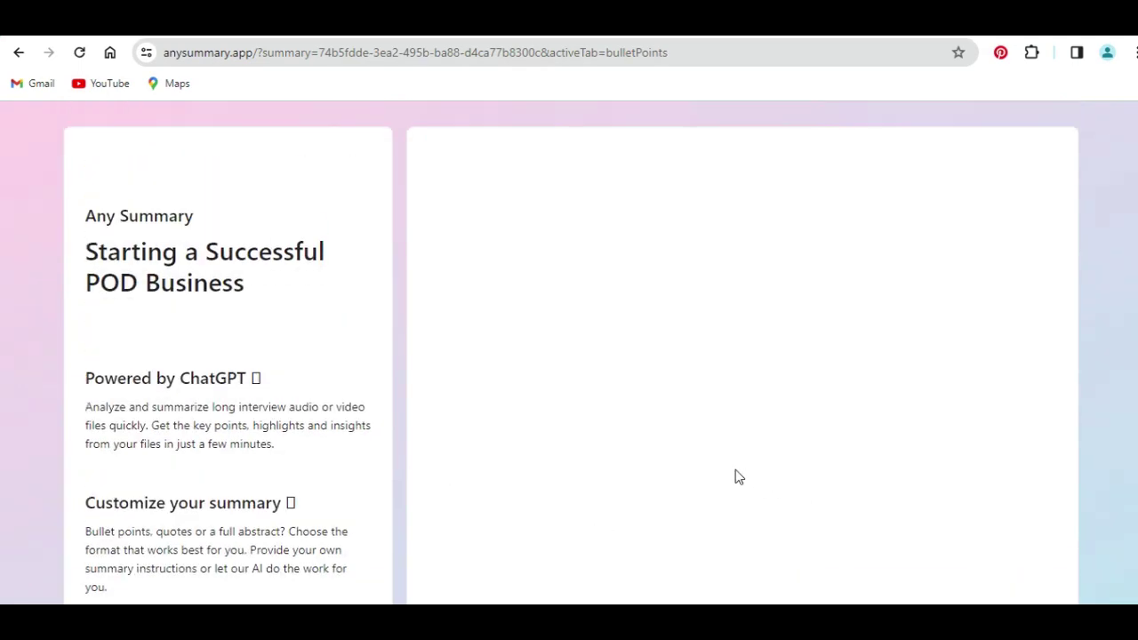
scroll(739, 477, "down", 1)
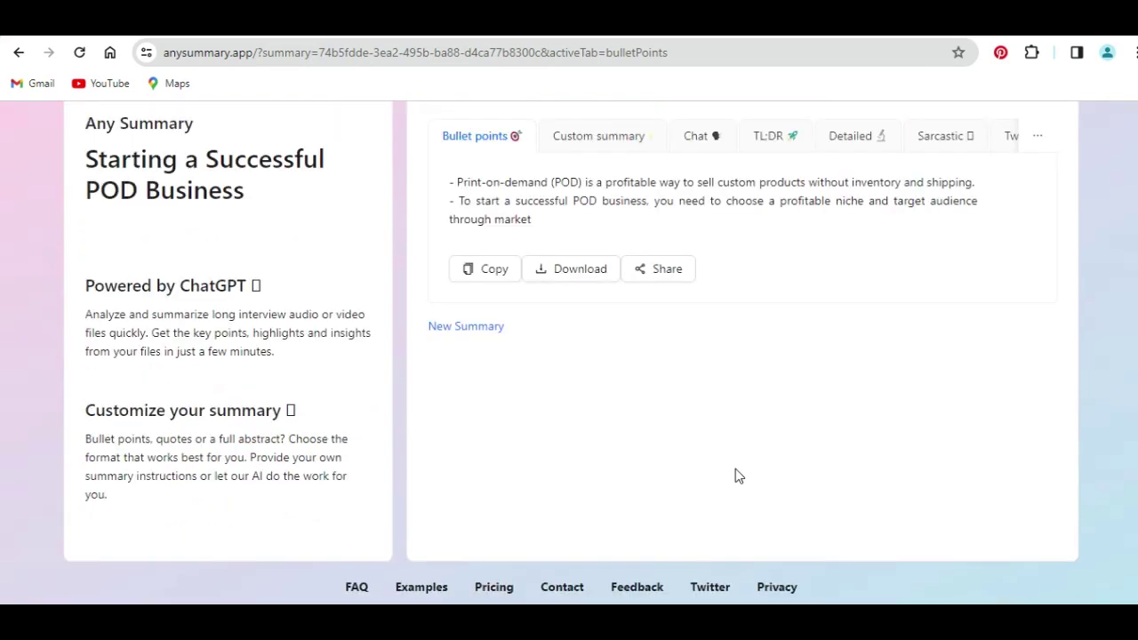
scroll(736, 475, "up", 1)
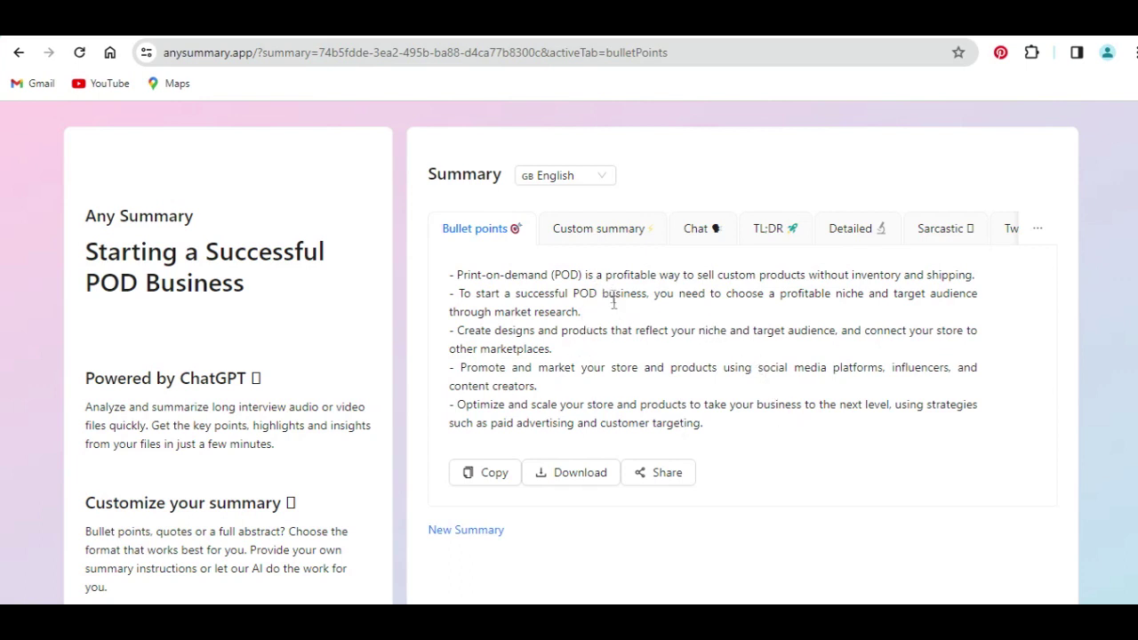
- Check the Download format choices and the Share options under the summary
left_click(569, 473)
left_click(632, 349)
scroll(698, 366, "down", 1)
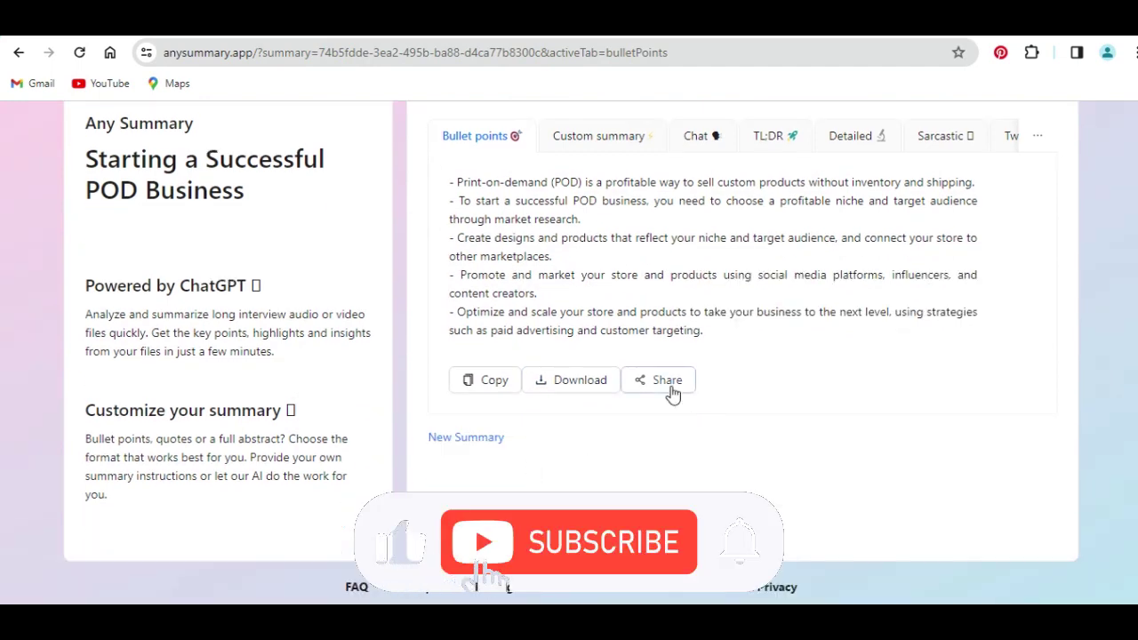
left_click(665, 381)
scroll(602, 362, "up", 1)
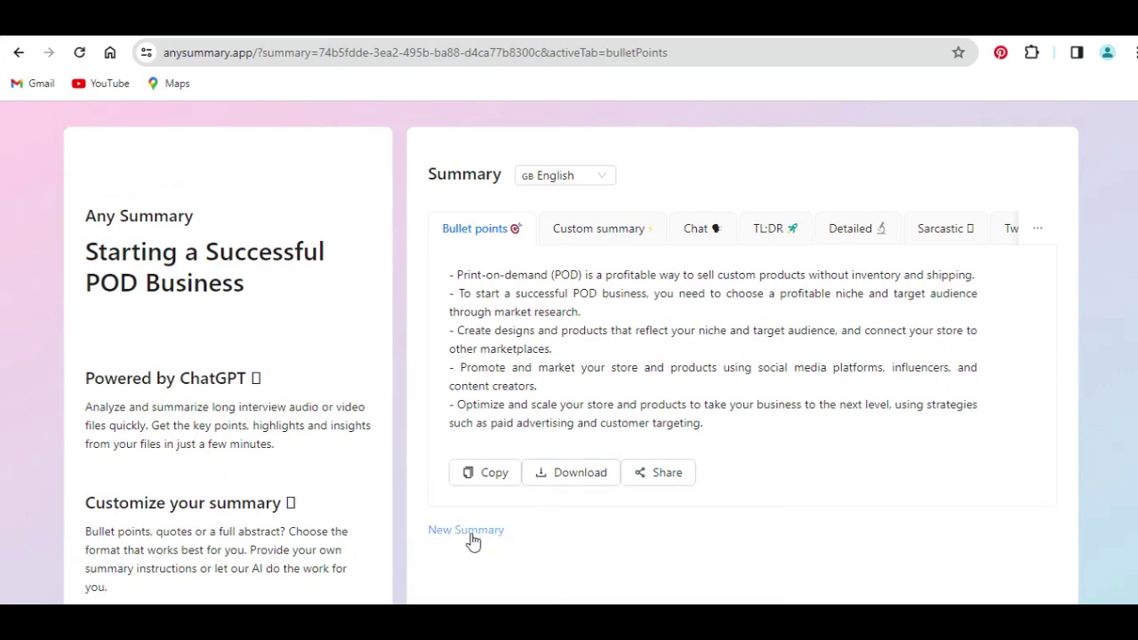
- Start a New Summary and upload the How To Make Money Online print-on-demand PDF
left_click(472, 533)
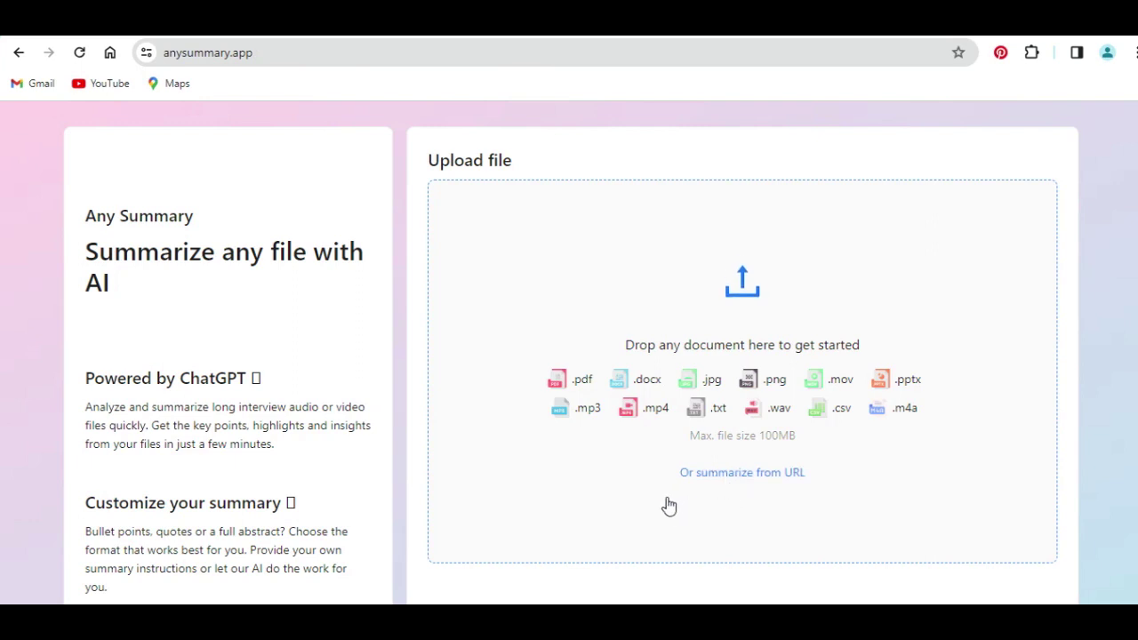
scroll(678, 510, "down", 1)
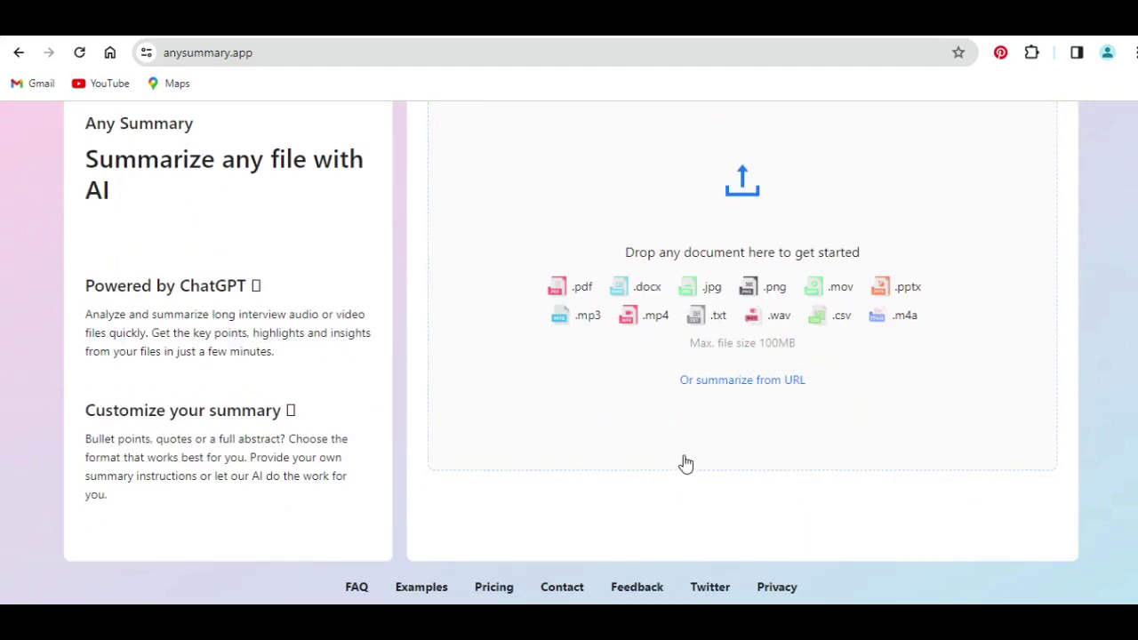
scroll(686, 463, "up", 1)
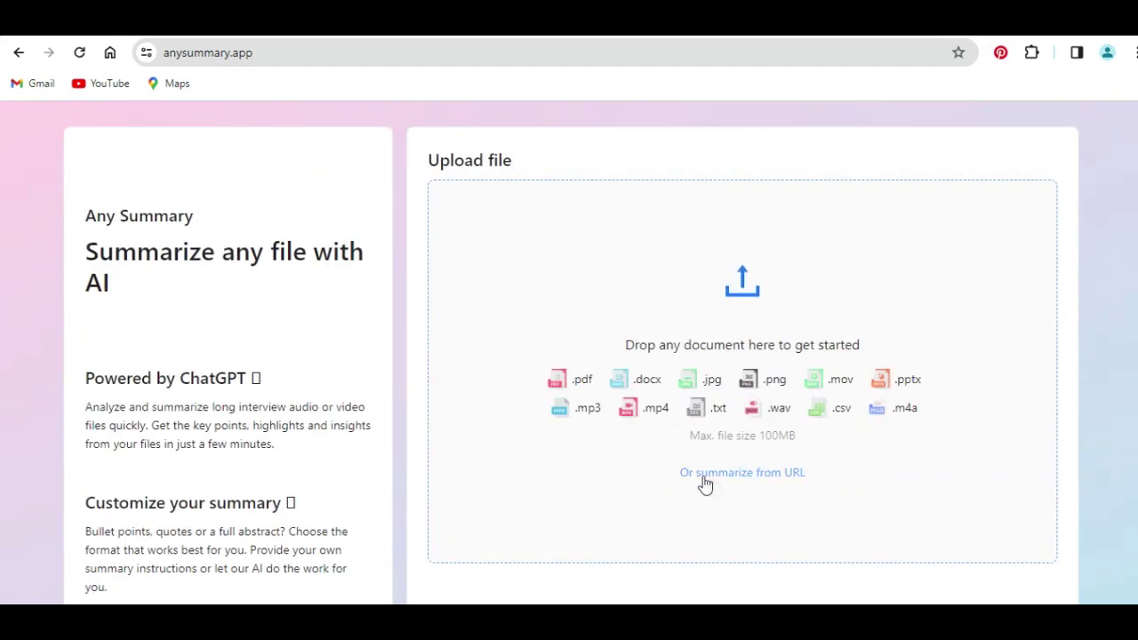
left_click(742, 281)
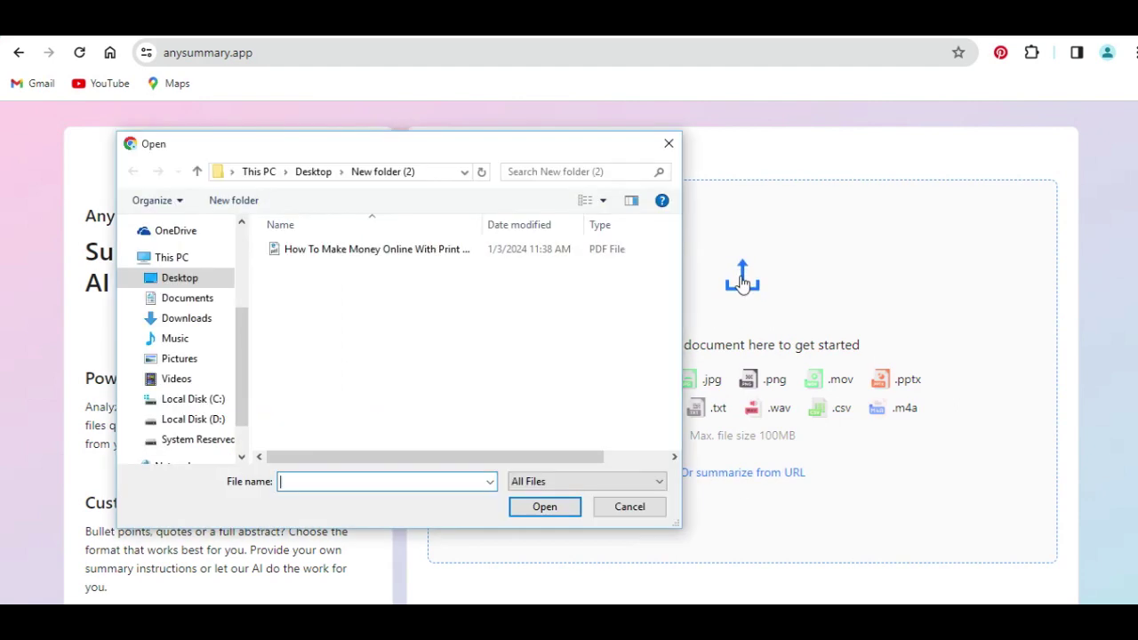
left_click(325, 253)
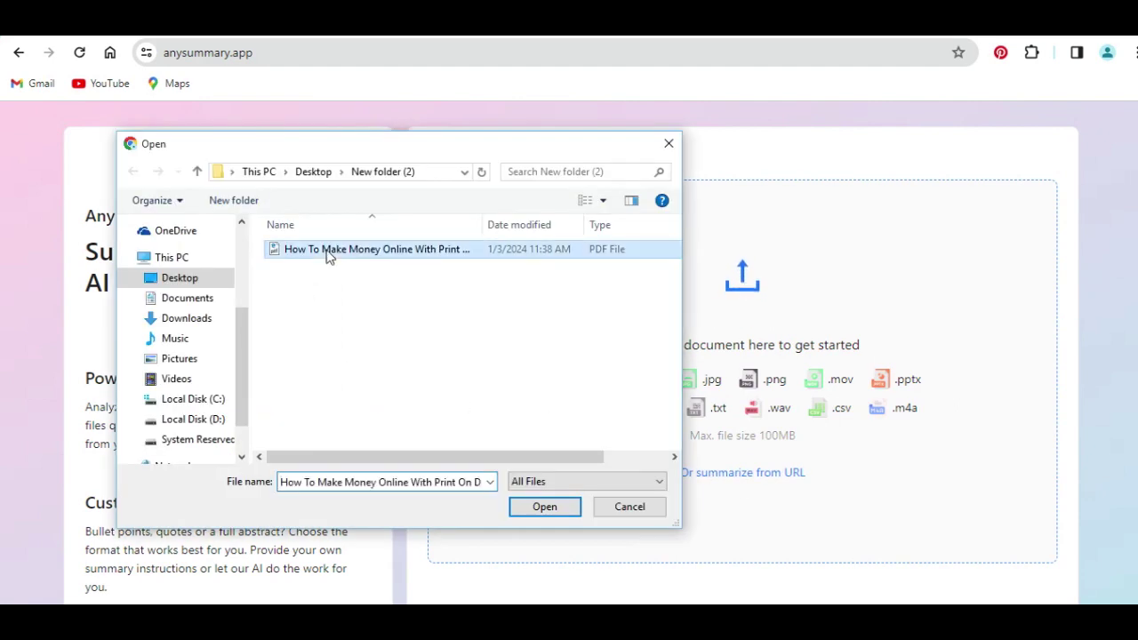
double_click(327, 254)
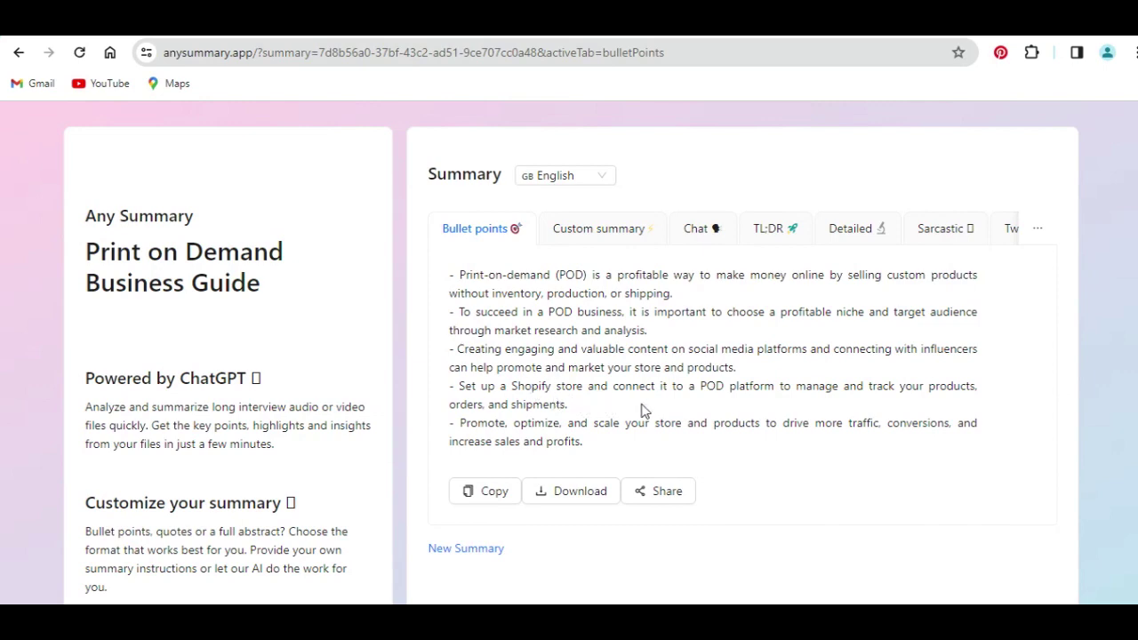
- Download the bullet summary as a Word document (.docx)
scroll(645, 410, "down", 2)
left_click(561, 409)
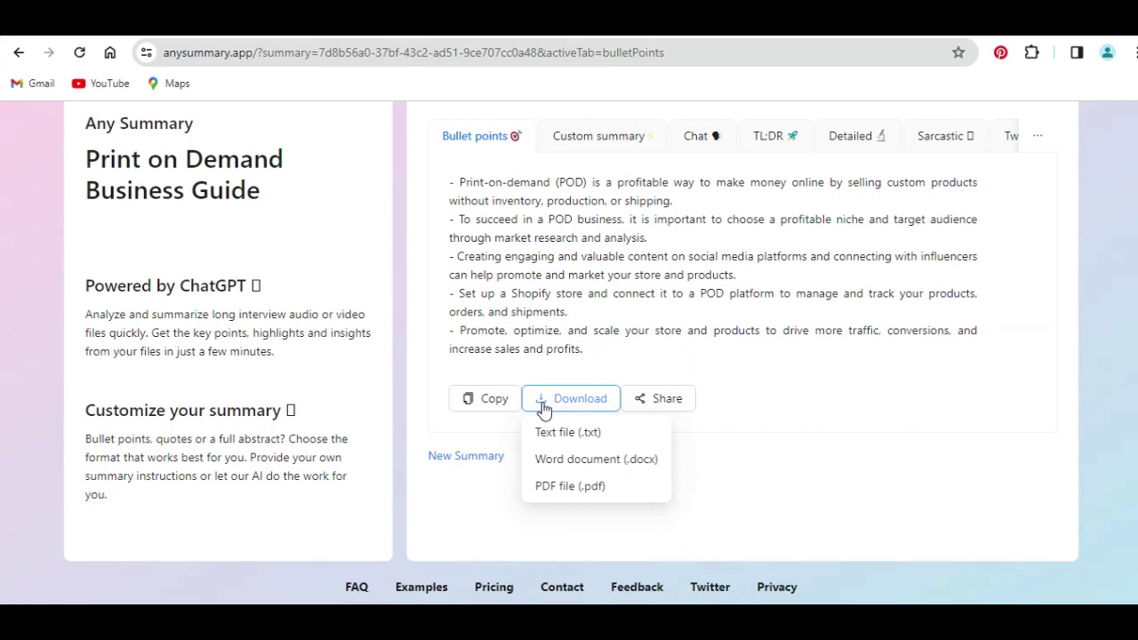
left_click(554, 464)
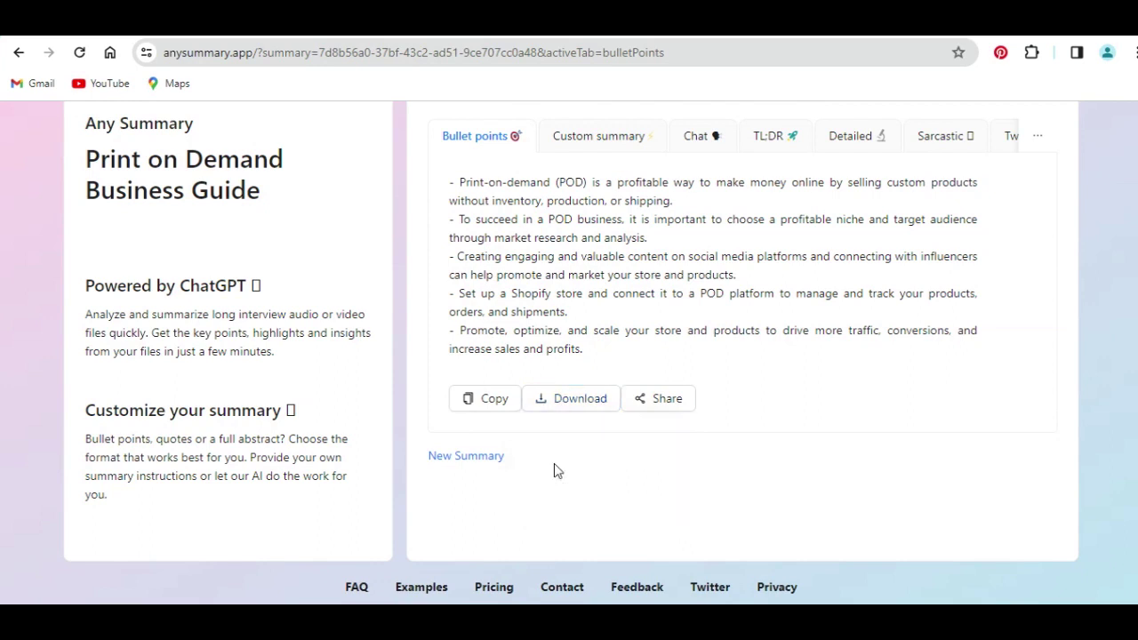
- Copy the bullet summary text and check its sharing options
left_click(555, 408)
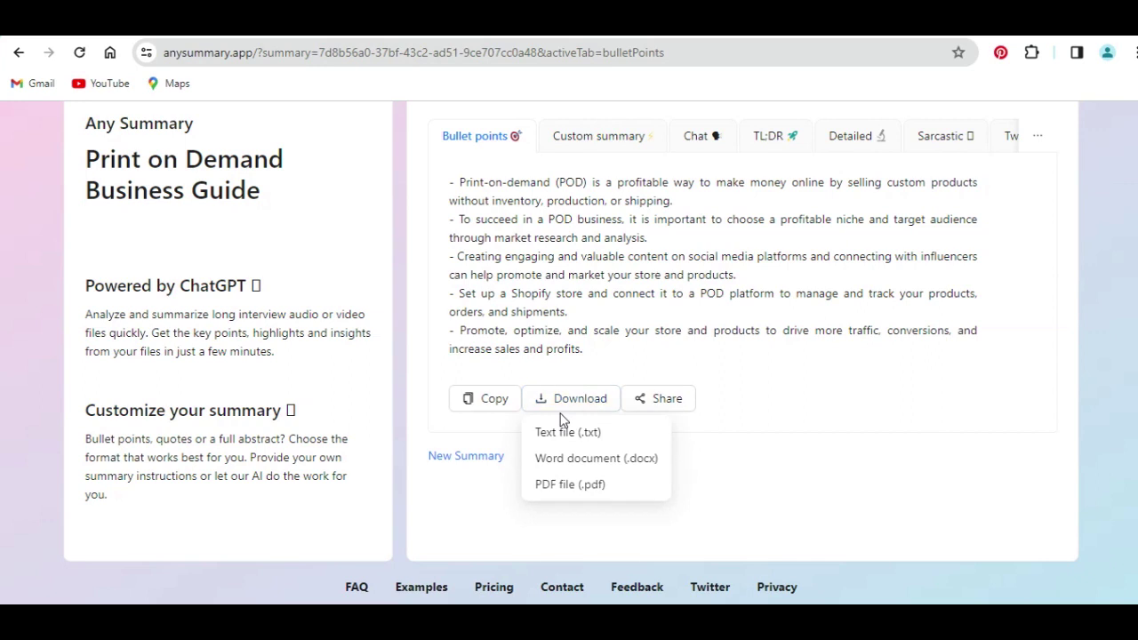
left_click(561, 414)
left_click(561, 406)
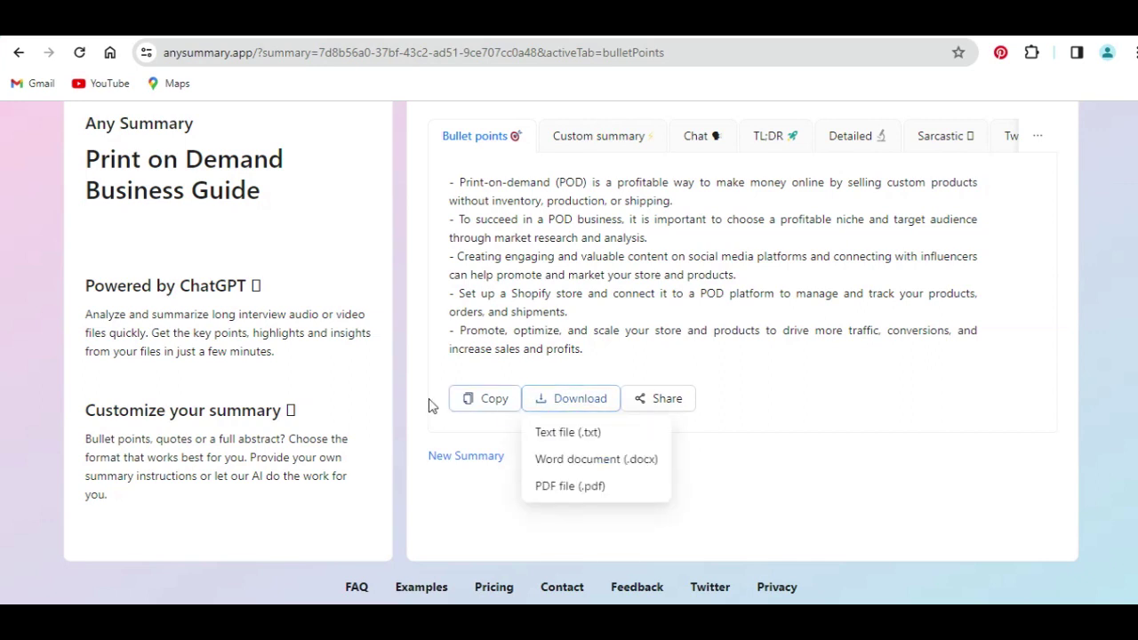
left_click(485, 402)
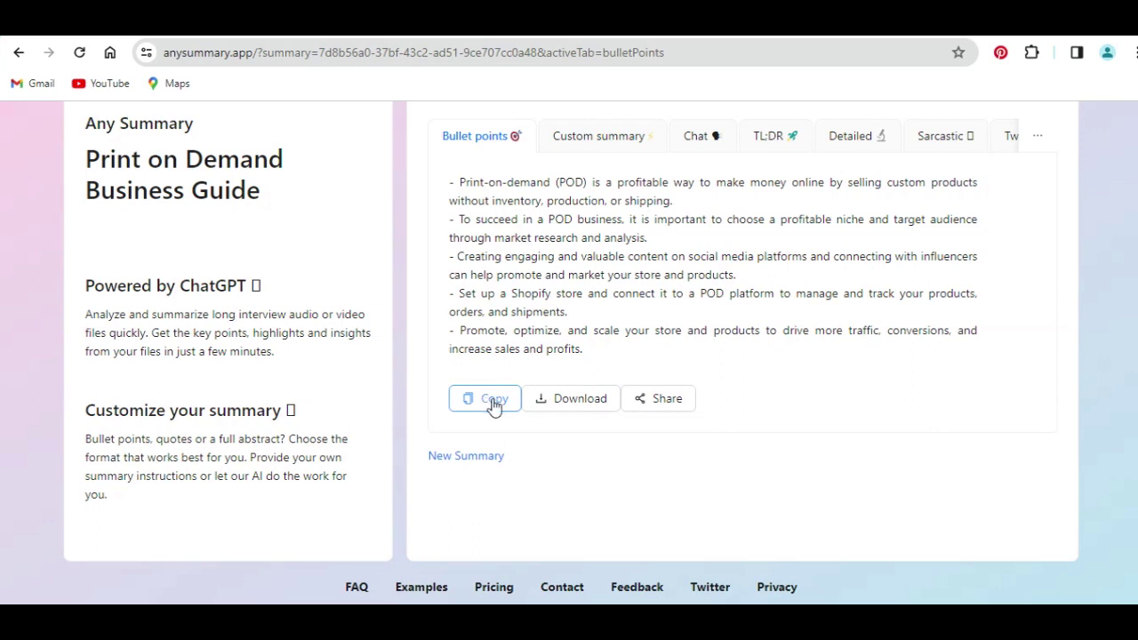
left_click(660, 412)
left_click(654, 414)
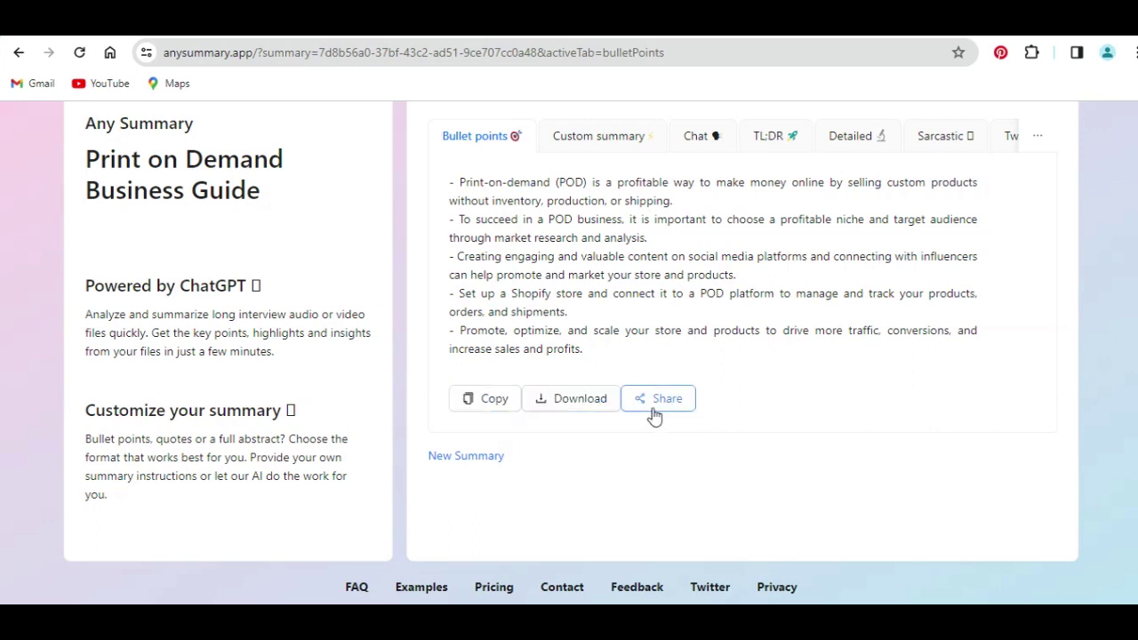
- Download the bullet summary as a PDF file (.pdf)
left_click(585, 408)
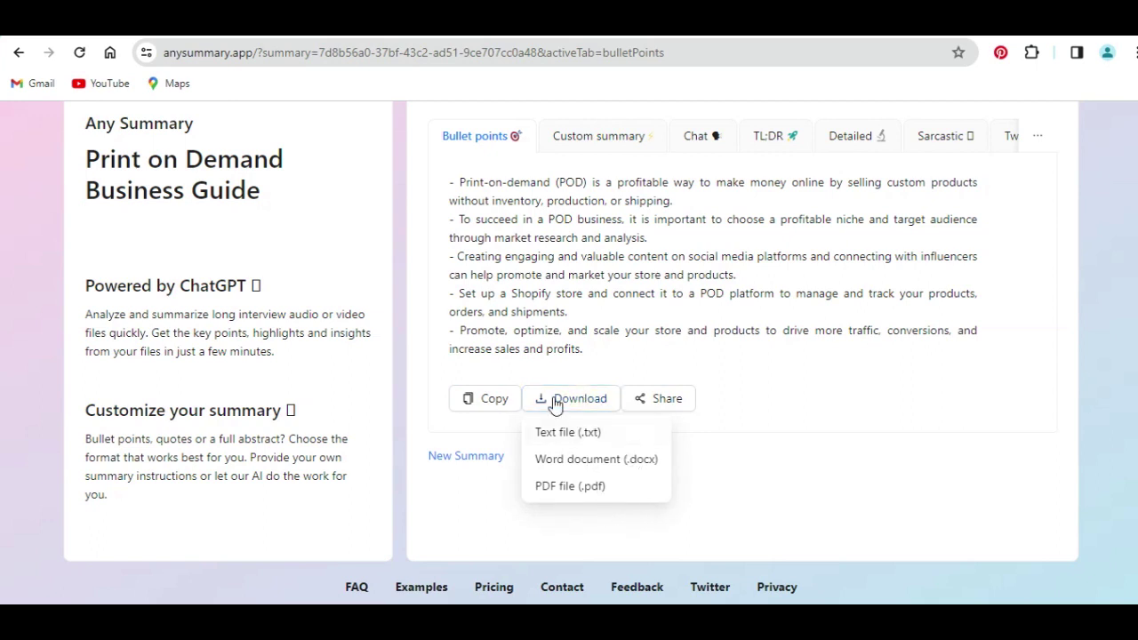
left_click(556, 403)
left_click(555, 403)
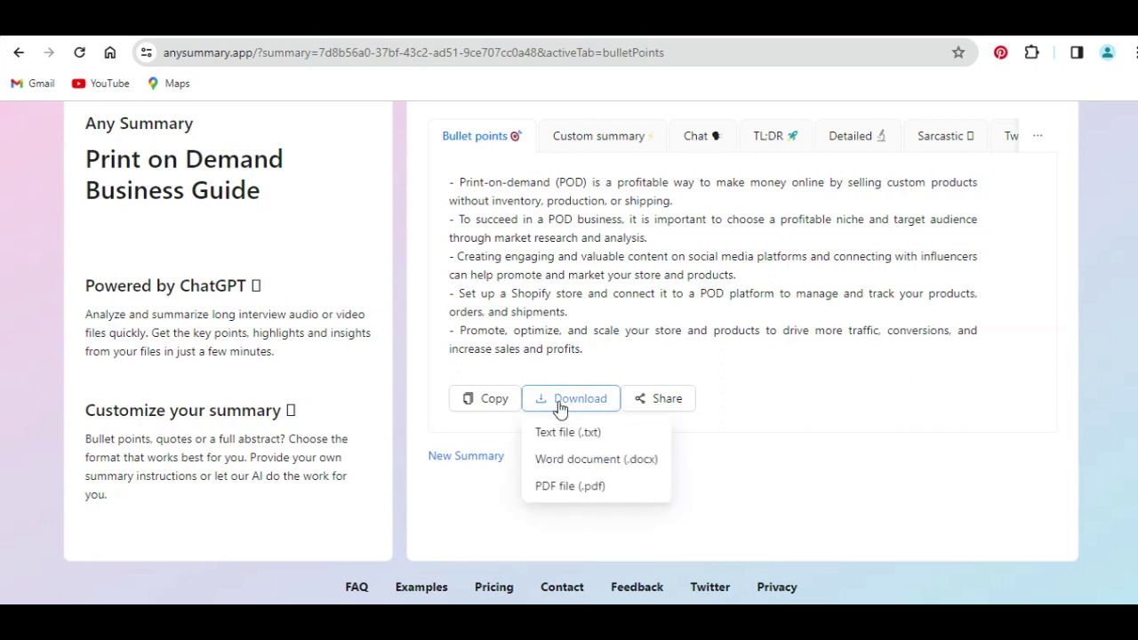
left_click(569, 483)
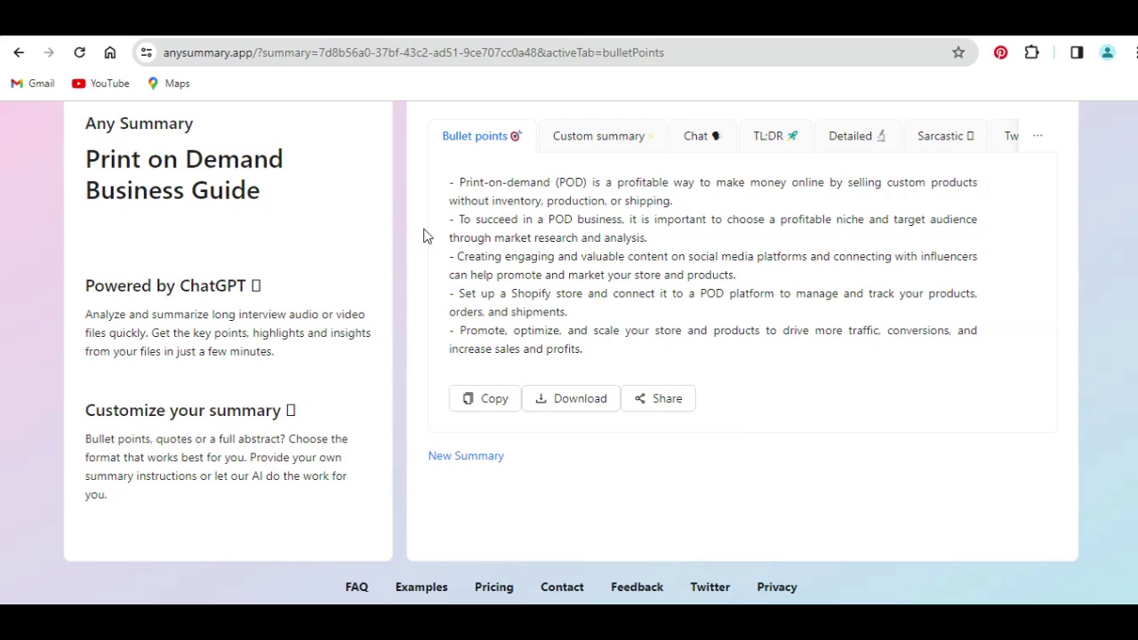
- Return to the Google Doc titled 3 Powerful AI Tools For Content Creators, showing its three websites
left_click(847, 35)
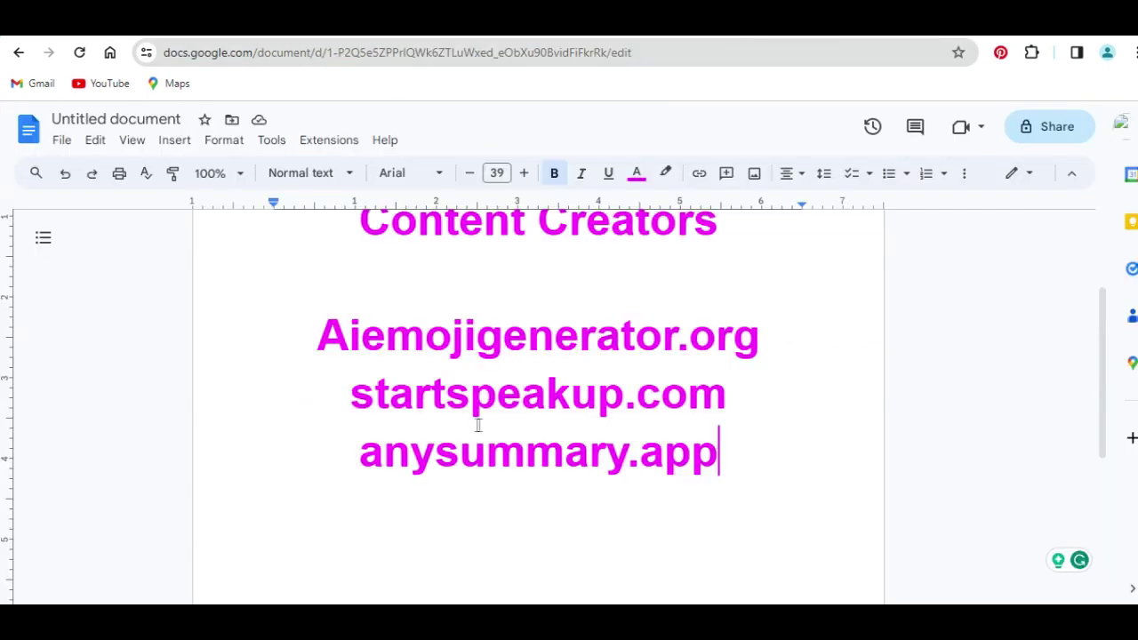
scroll(477, 426, "up", 2)
scroll(664, 373, "down", 1)
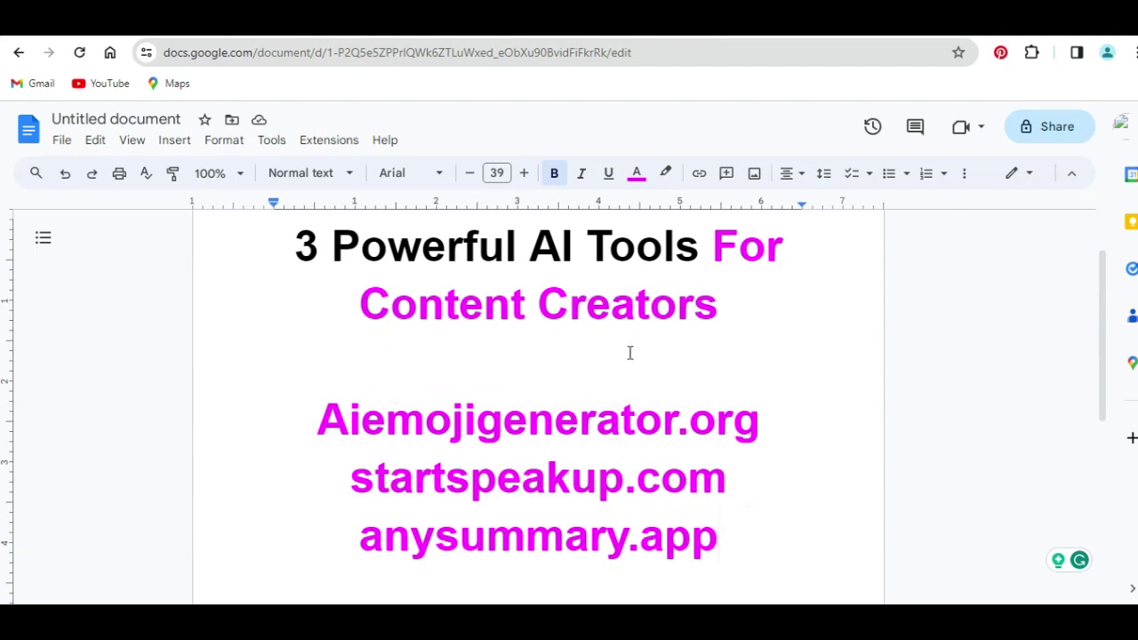
scroll(630, 354, "down", 2)
scroll(628, 353, "up", 2)
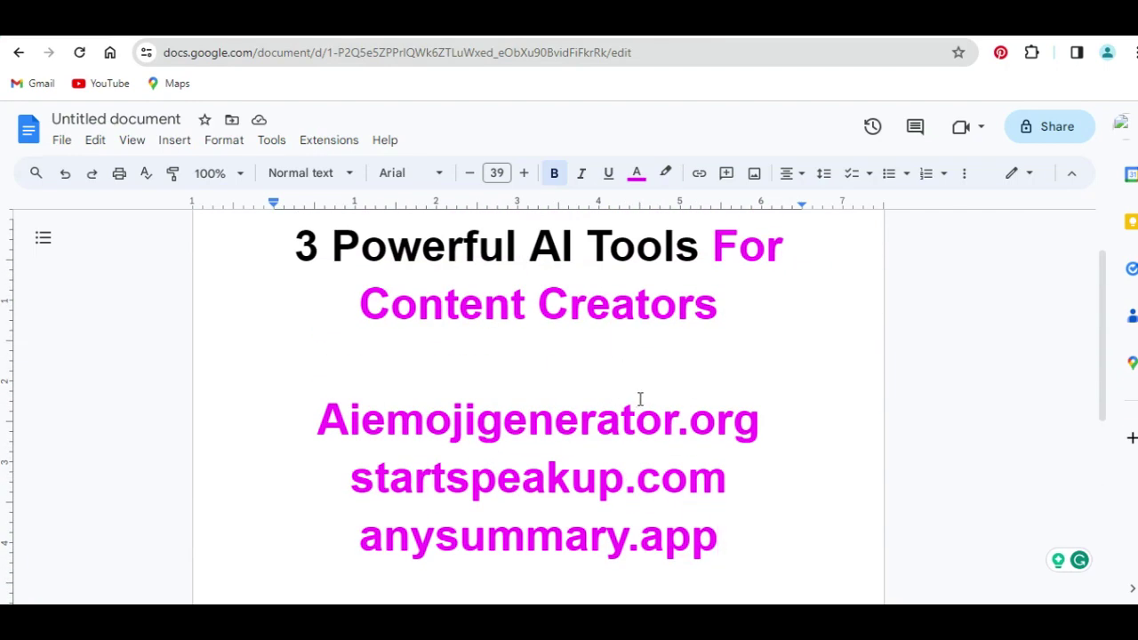